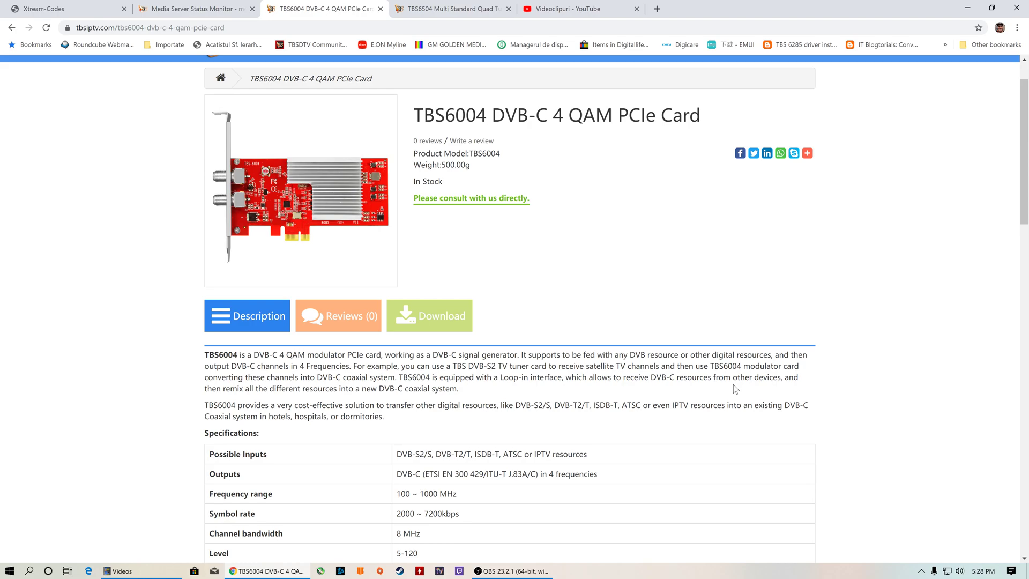
- Examine the specifications table of the TBS6004 DVB-C 4 QAM PCIe Card, including symbol rate, channel bandwidth and maximum bit rate
scroll(293, 470, down, 2)
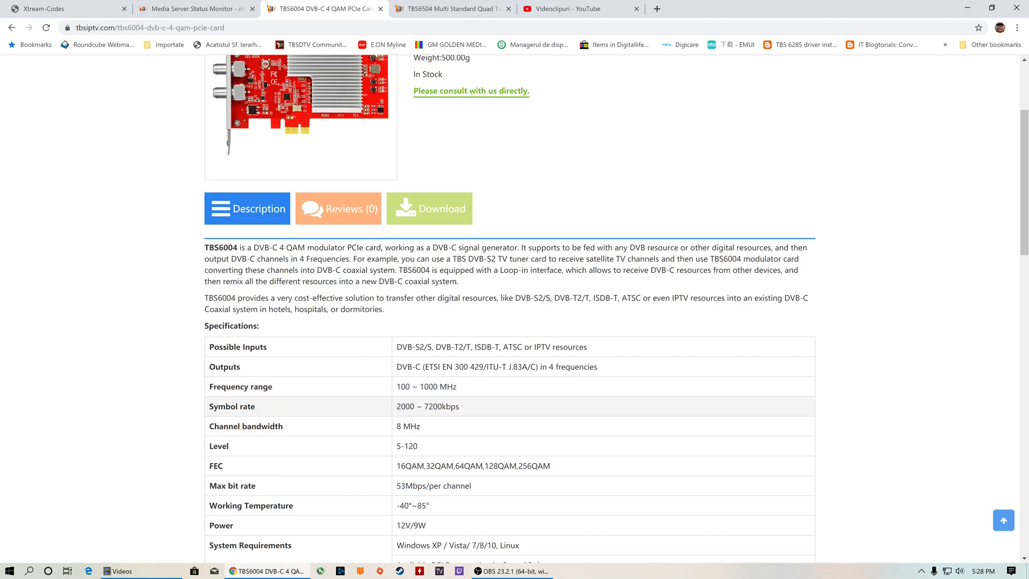
drag(462, 407, 441, 406)
click(455, 418)
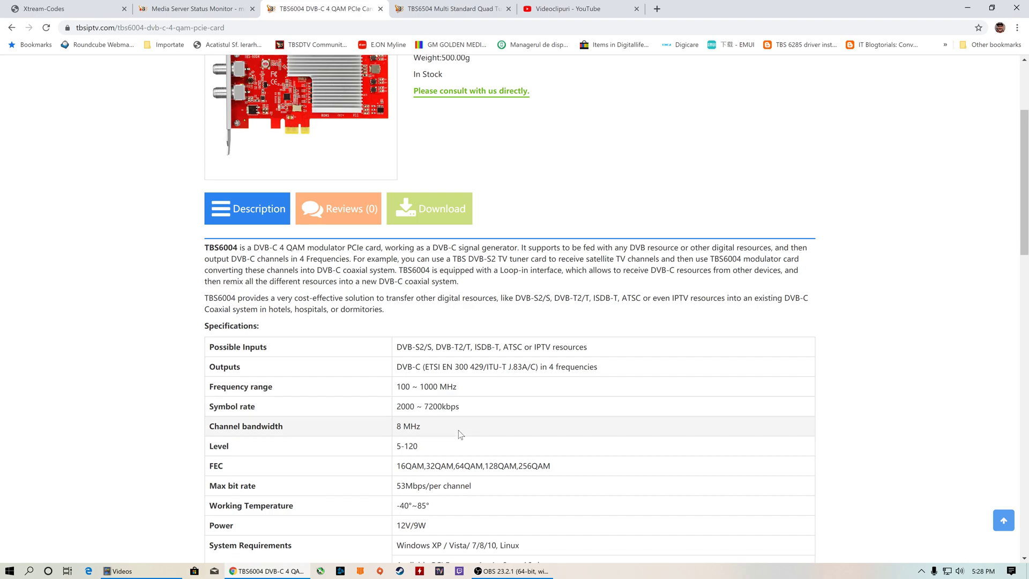
scroll(455, 437, down, 2)
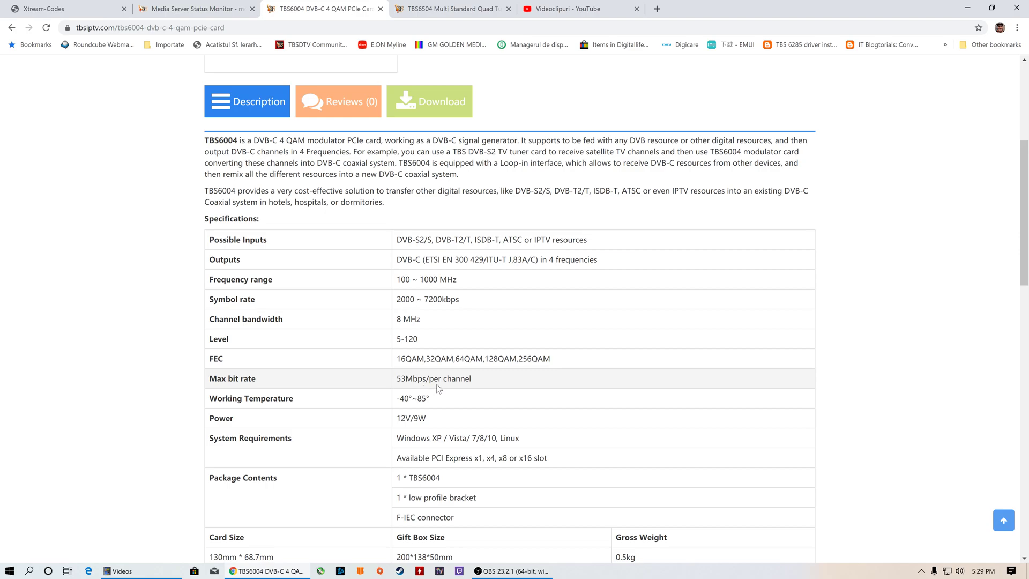
scroll(438, 389, down, 1)
scroll(438, 389, up, 6)
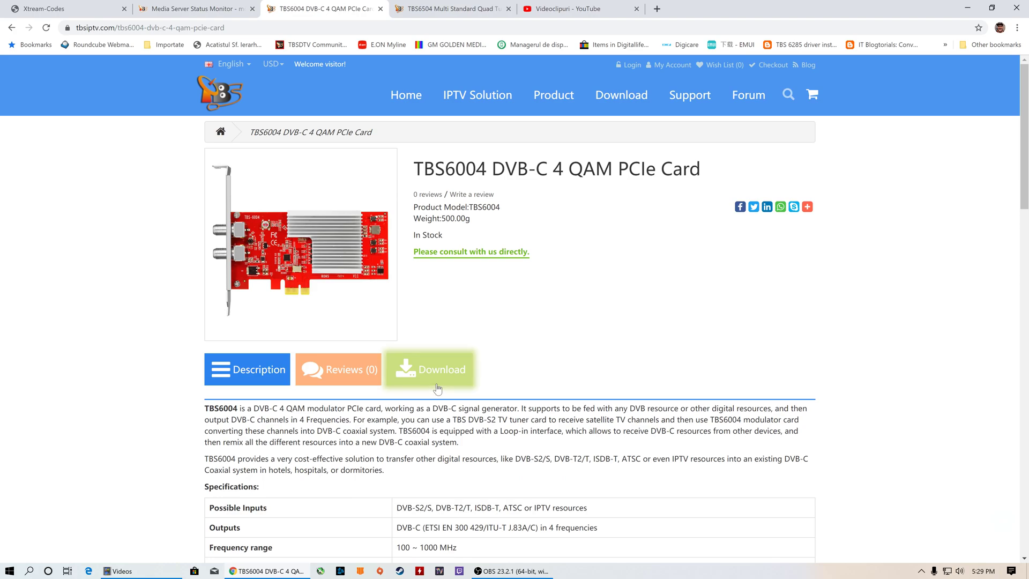
scroll(438, 389, down, 7)
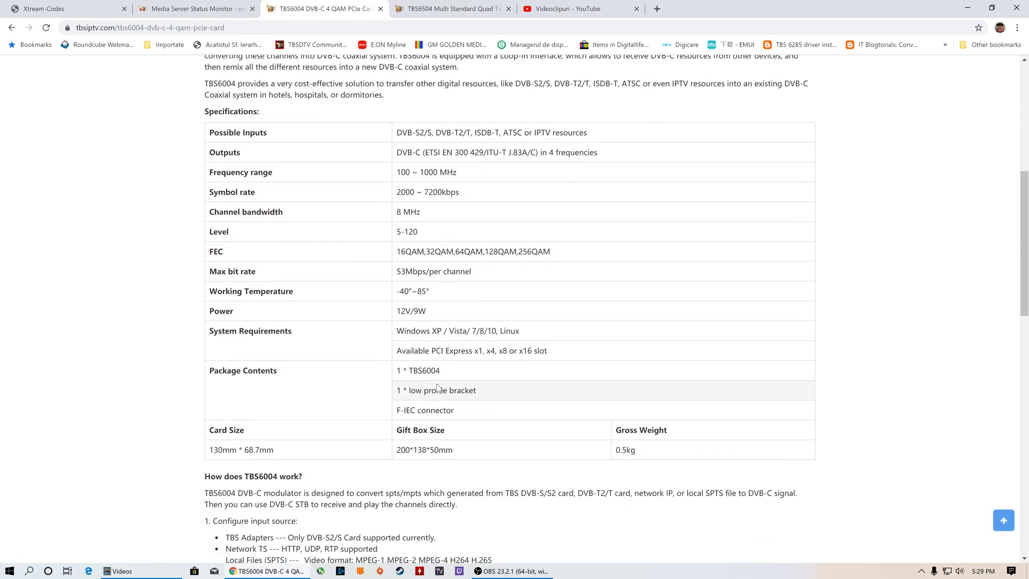
scroll(360, 389, up, 5)
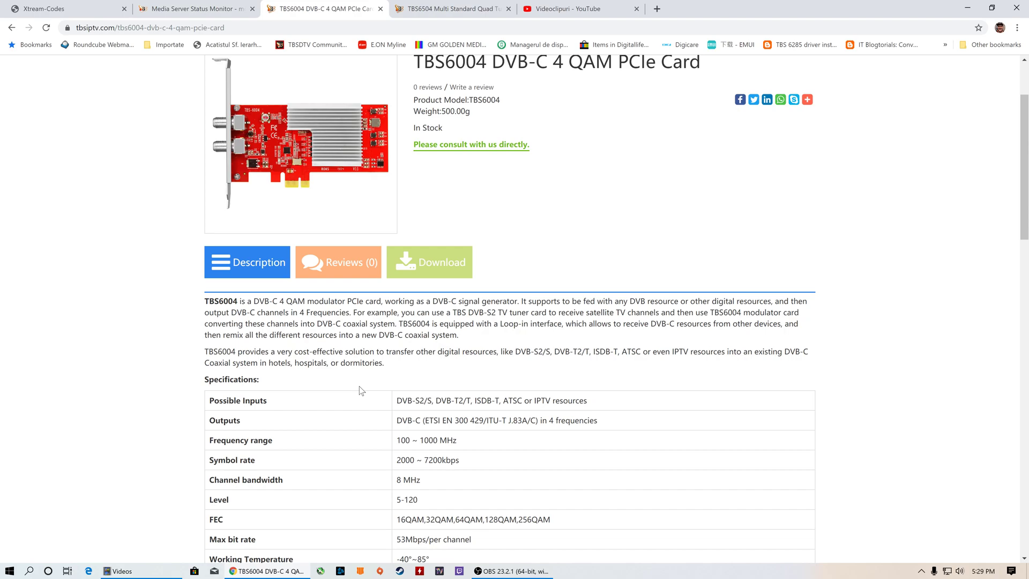
- Read how the TBS6004 works, covering input source configuration and remuxing channels into DVB-C streams, and return to the product overview
scroll(362, 390, down, 10)
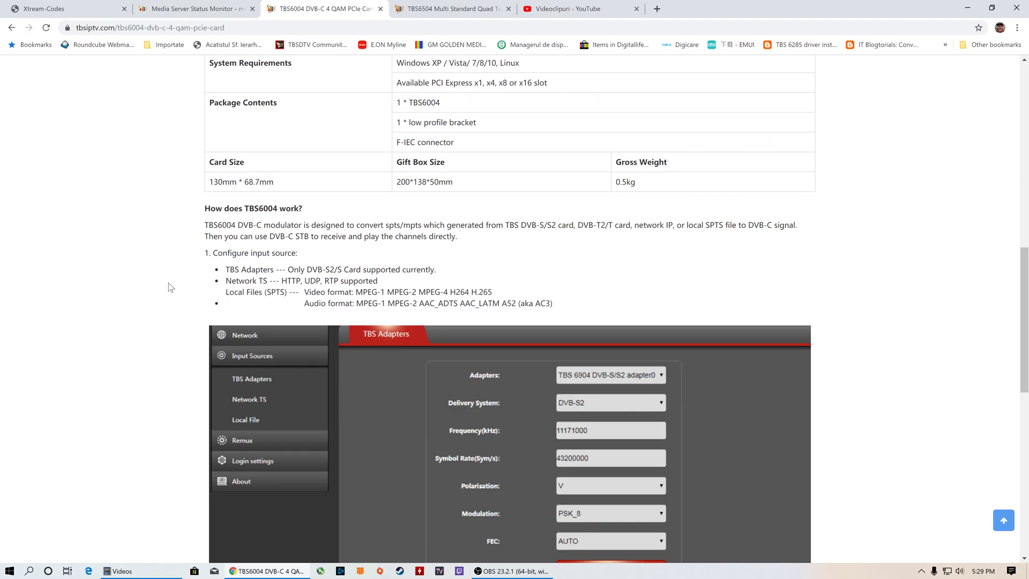
scroll(169, 282, down, 2)
scroll(168, 282, up, 2)
scroll(173, 279, up, 3)
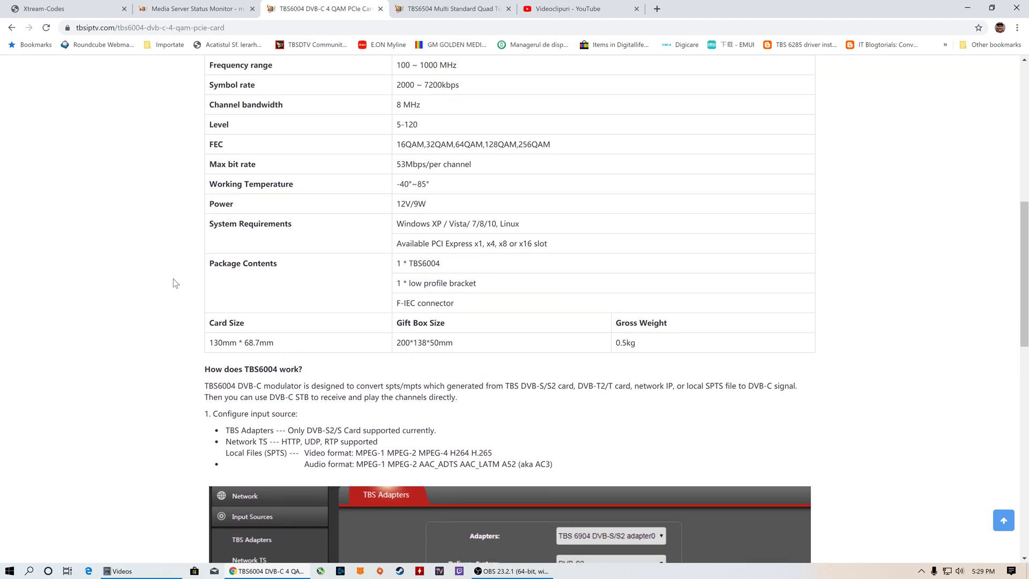
scroll(172, 282, down, 3)
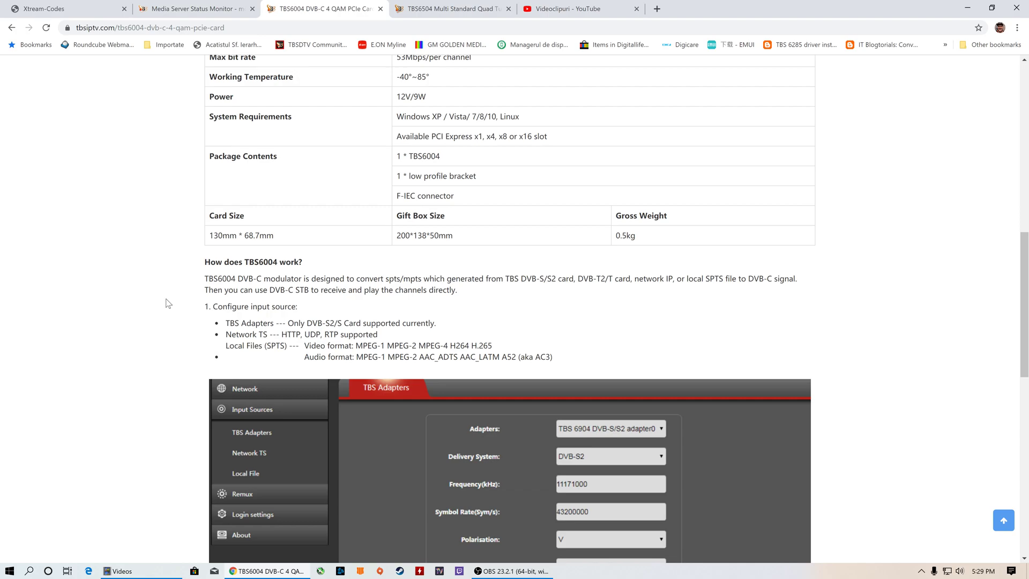
scroll(137, 342, down, 5)
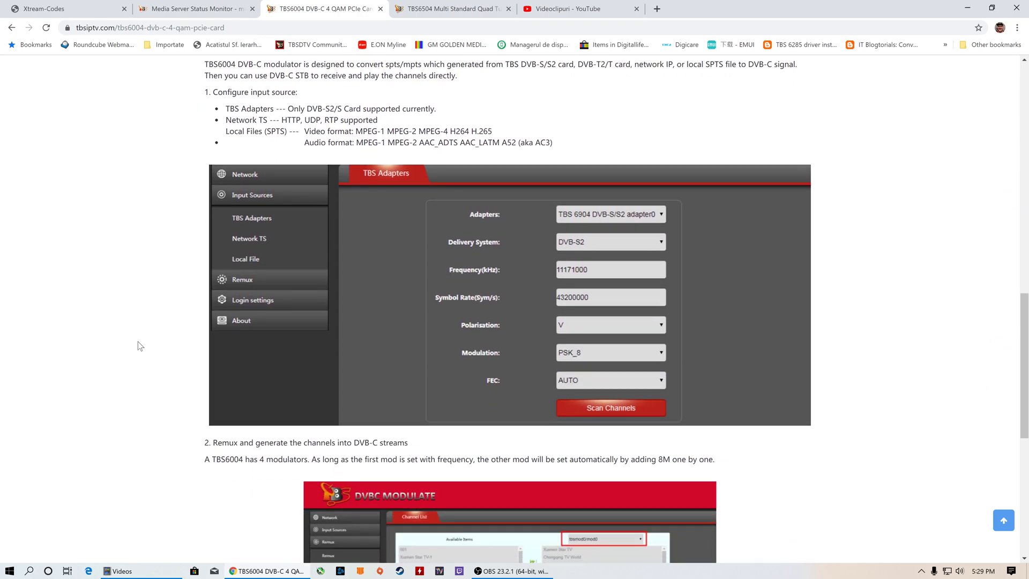
scroll(137, 342, up, 4)
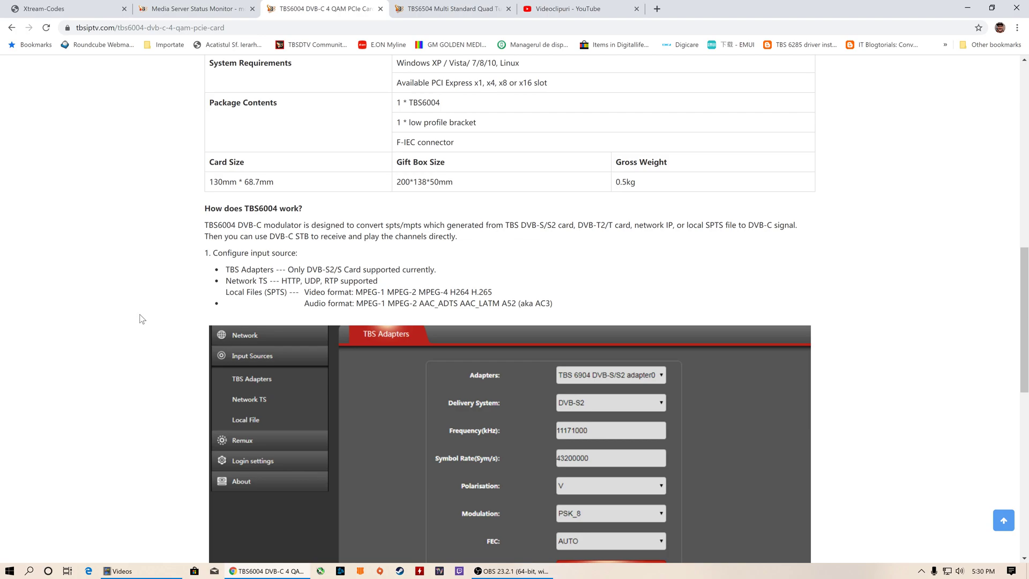
scroll(142, 319, down, 2)
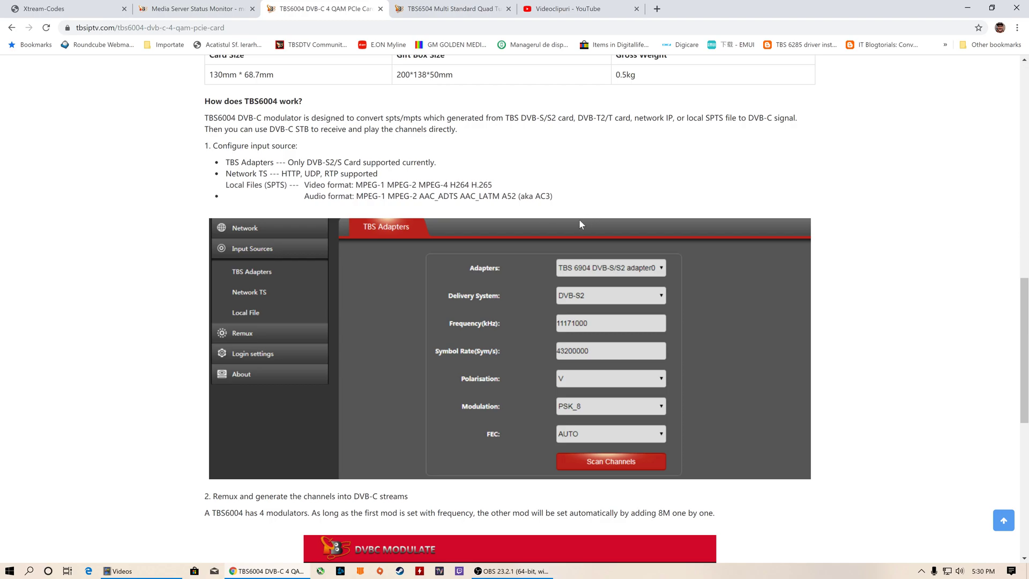
scroll(431, 294, down, 2)
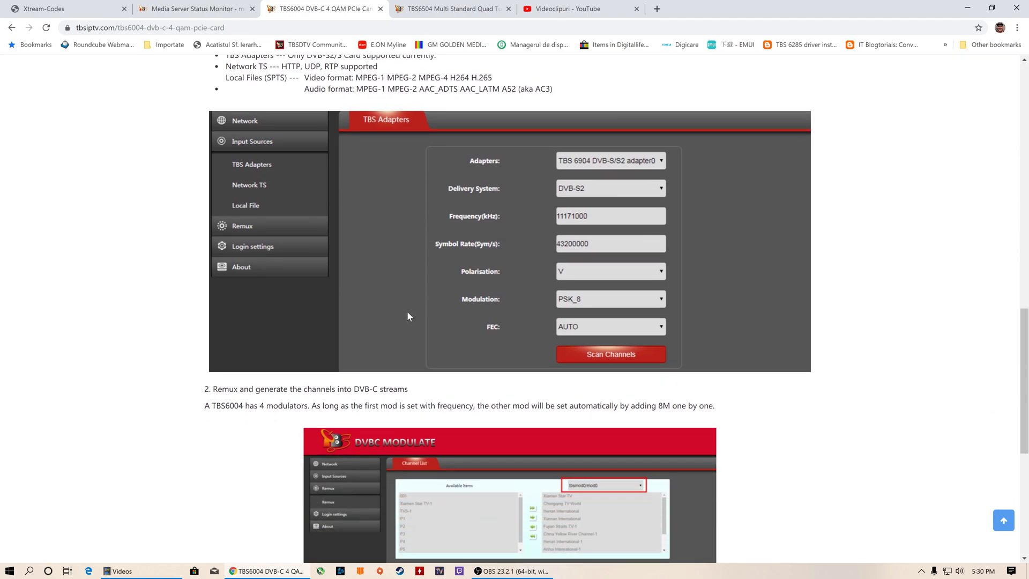
scroll(391, 317, down, 1)
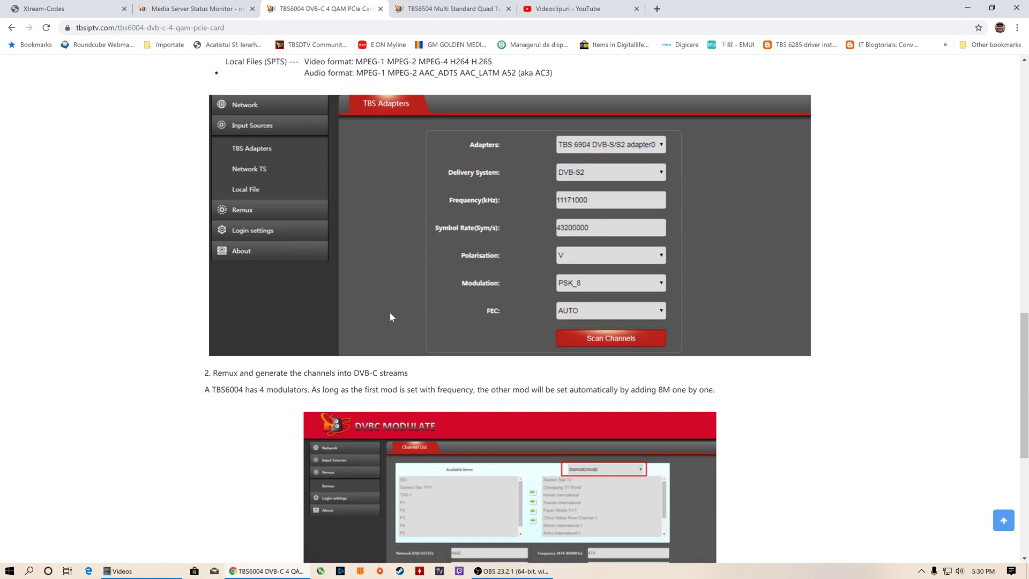
scroll(392, 318, down, 1)
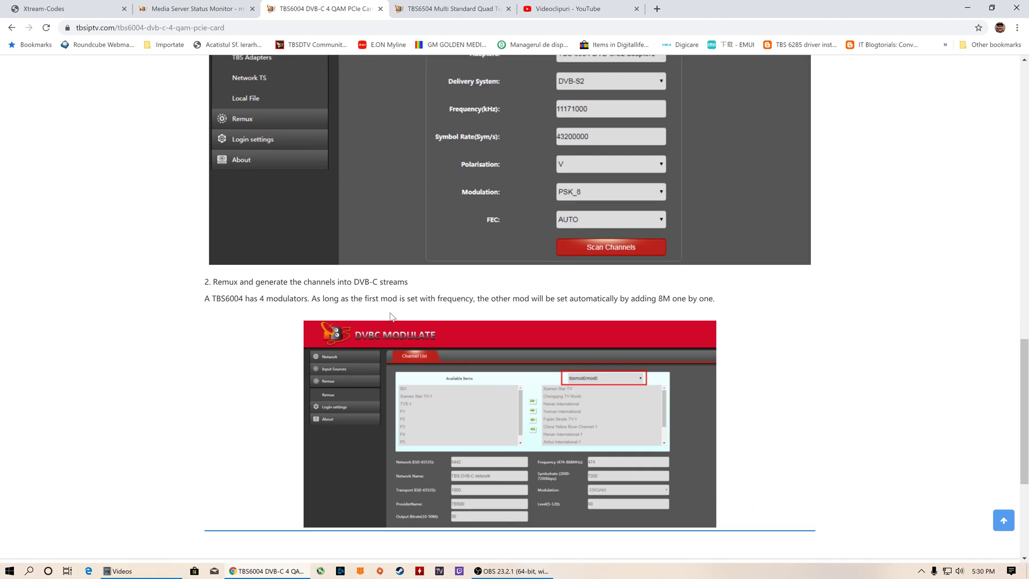
scroll(391, 316, up, 8)
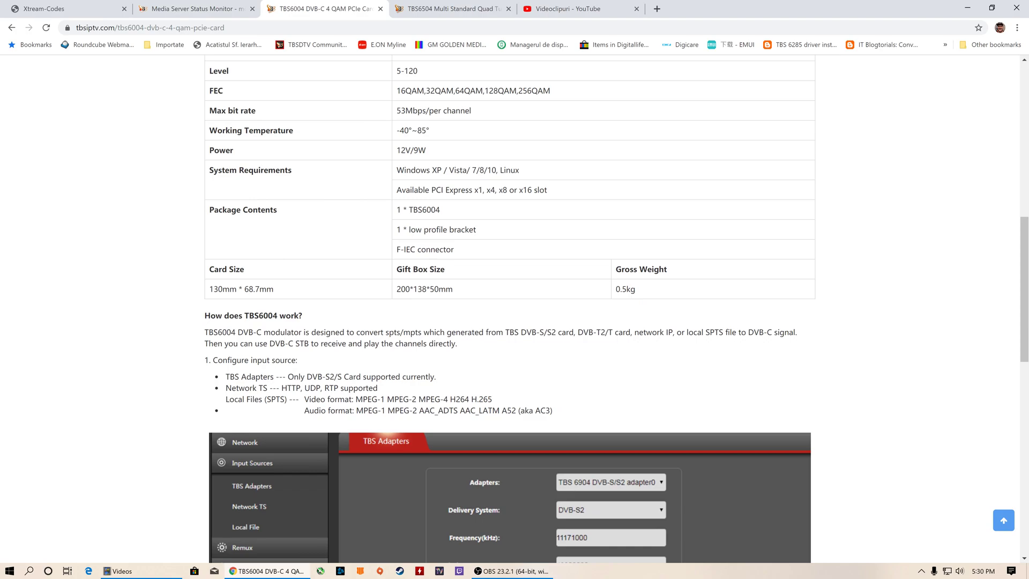
scroll(381, 338, up, 9)
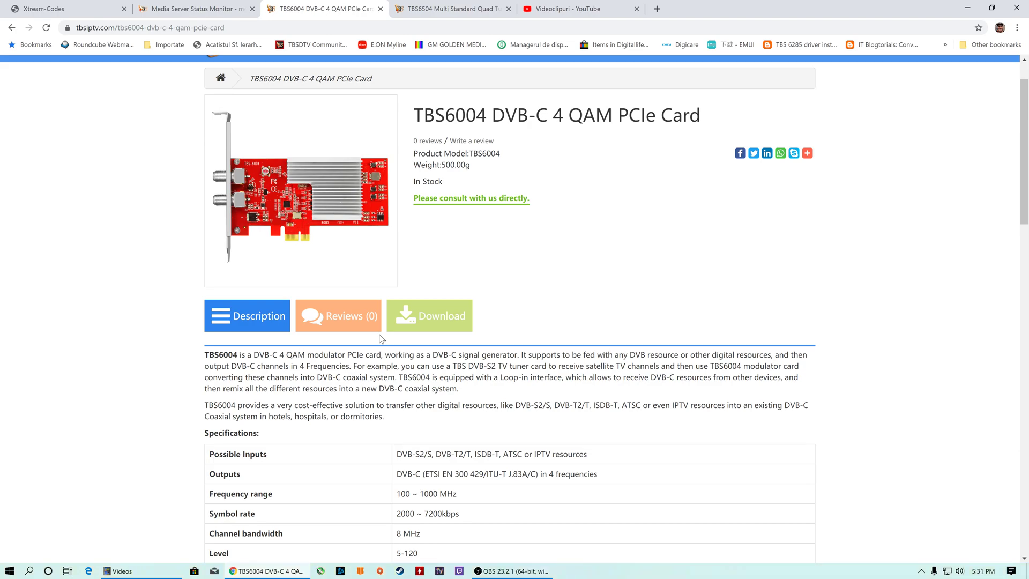
scroll(380, 338, up, 1)
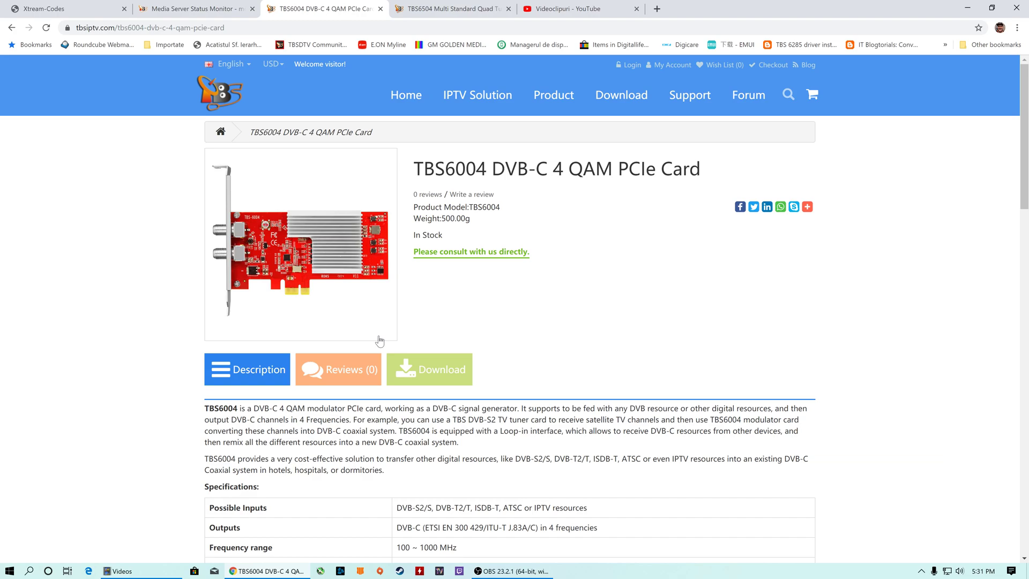
- Switch to the Xtream-Codes panel, reload its dashboard and log back in with the saved credentials
click(37, 9)
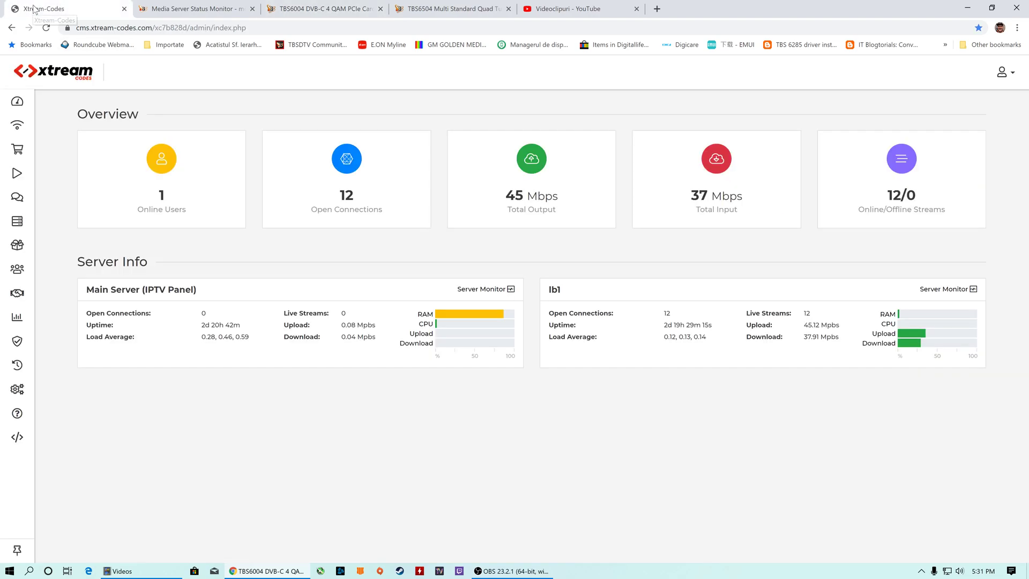
mouse_move(26, 114)
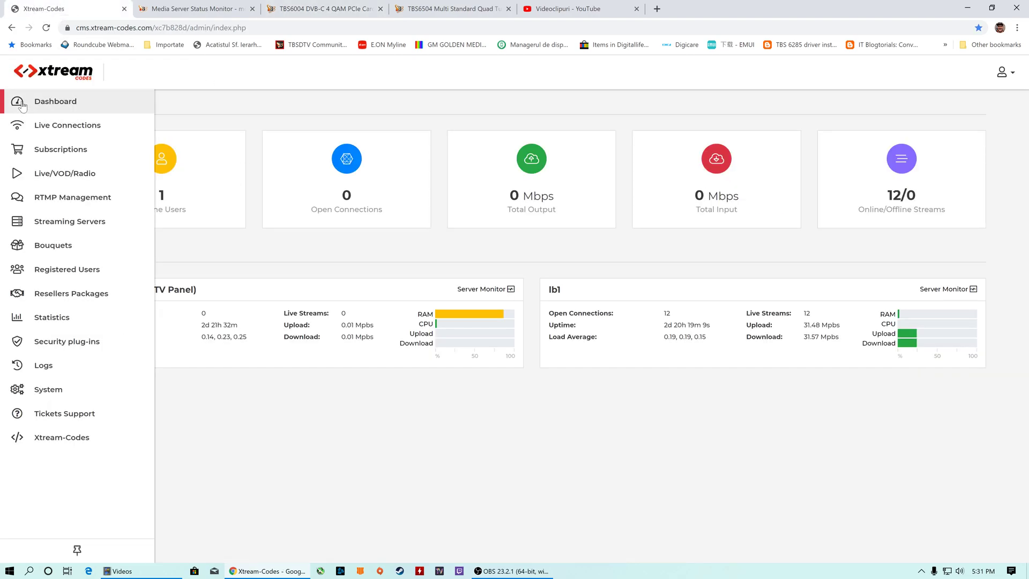
click(63, 111)
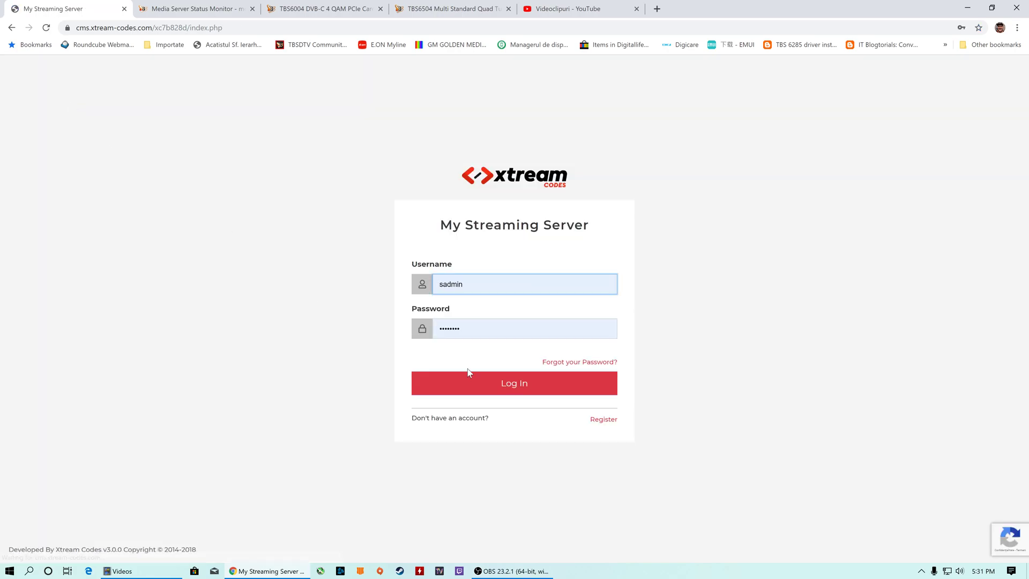
click(475, 387)
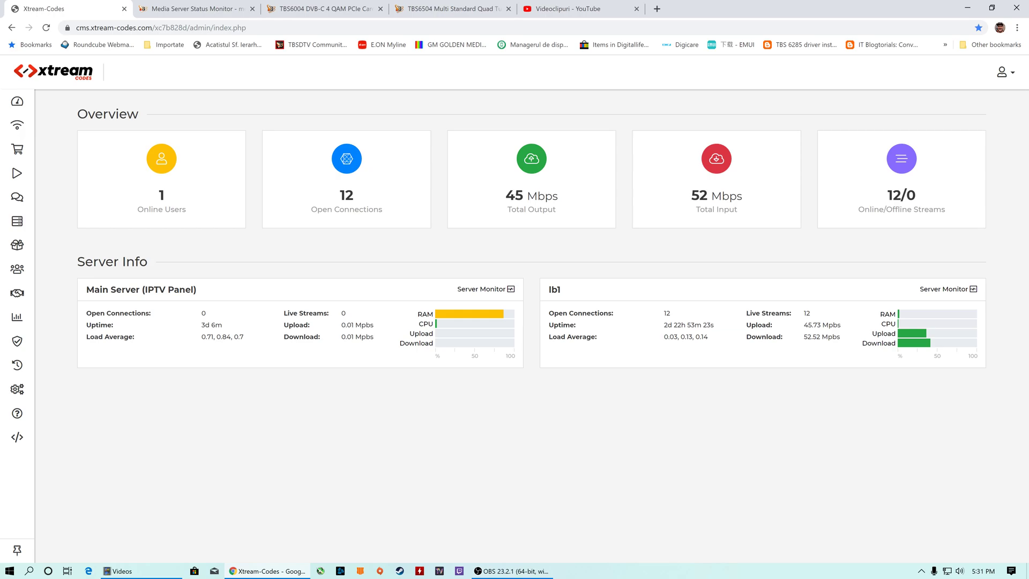
- Switch to Kylone Media Server, review its status monitor, and open the DVB tuner card details for live streams
click(177, 9)
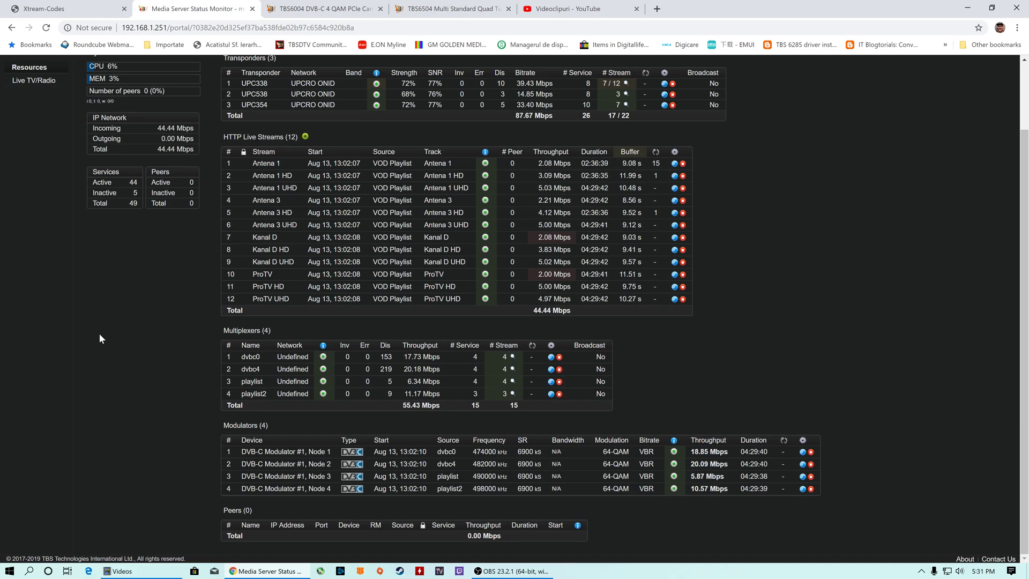
scroll(100, 339, up, 2)
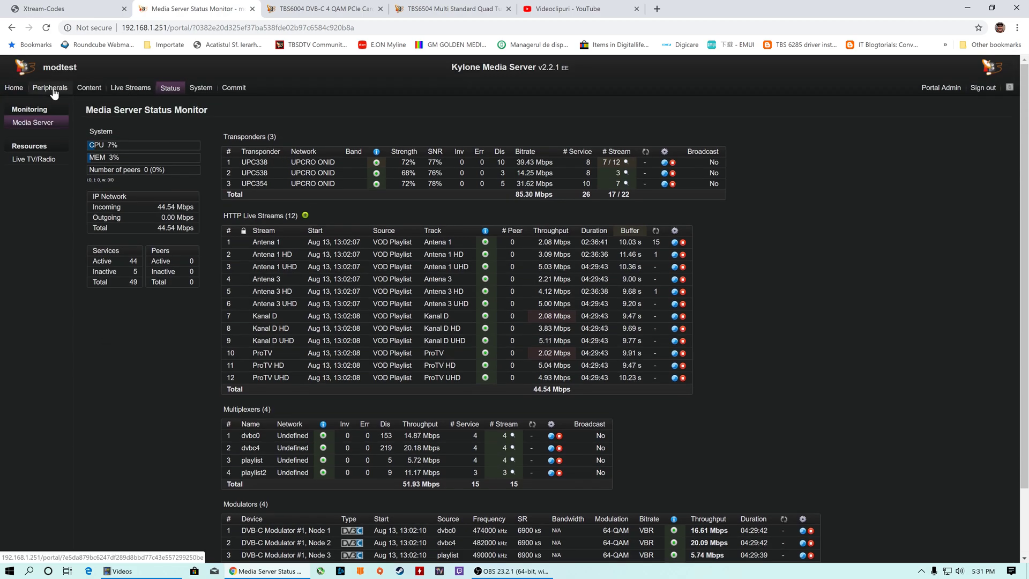
click(134, 91)
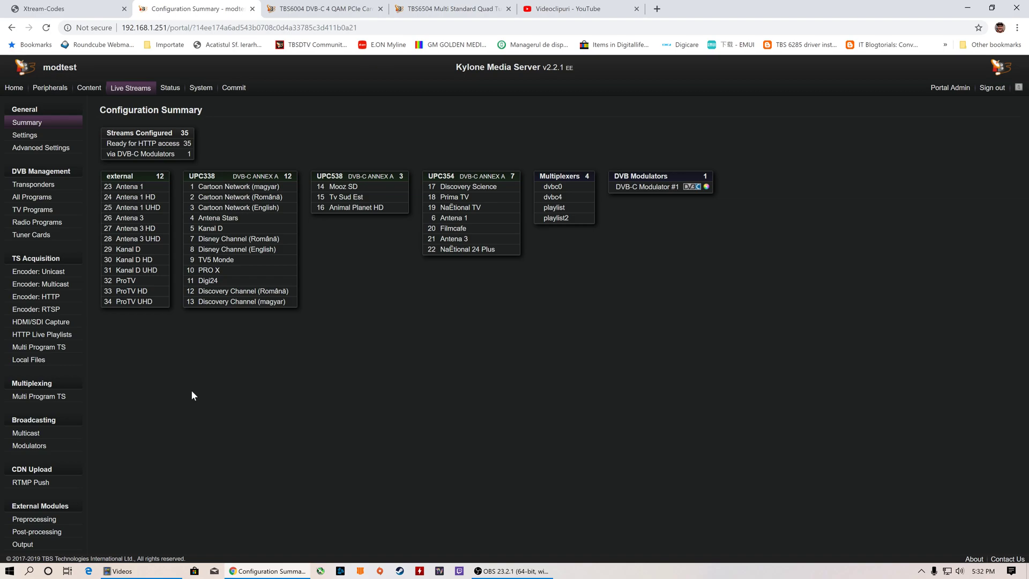
click(32, 238)
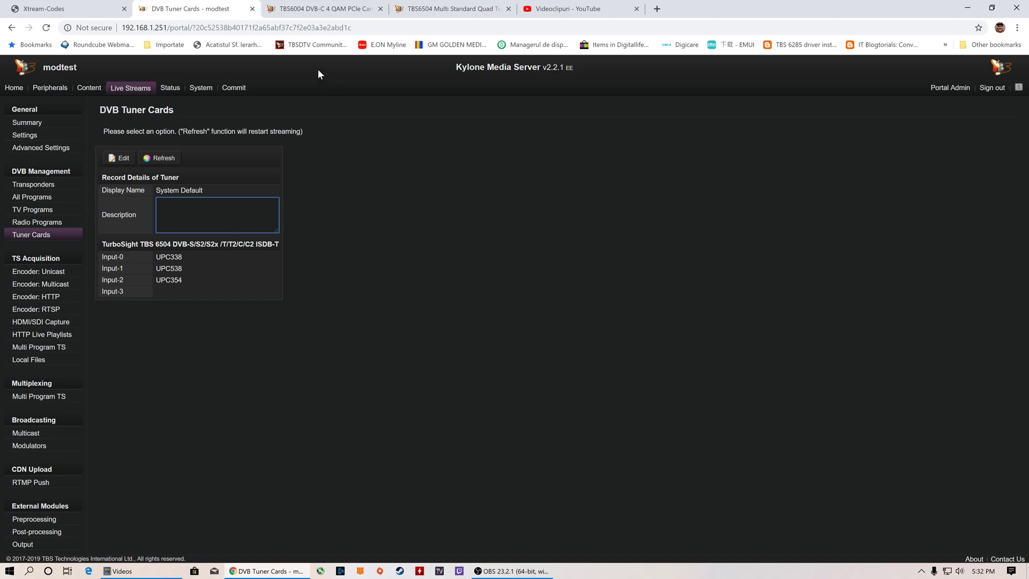
- Review the description, main features and specifications on the TBS6504 Multi Standard Quad Tuner PCI-e Card product page
click(450, 8)
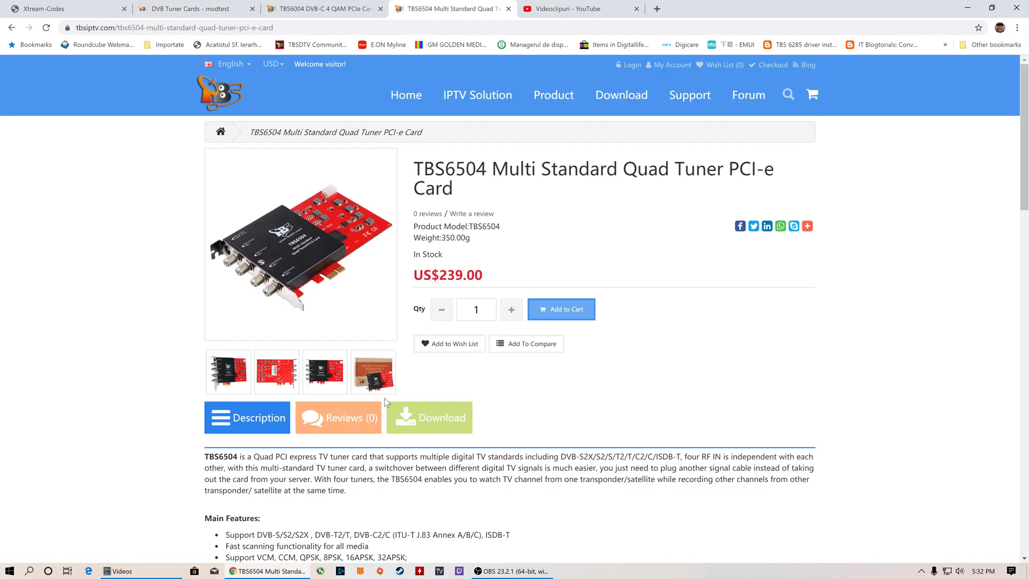
scroll(384, 398, down, 2)
scroll(384, 398, up, 2)
scroll(575, 207, down, 4)
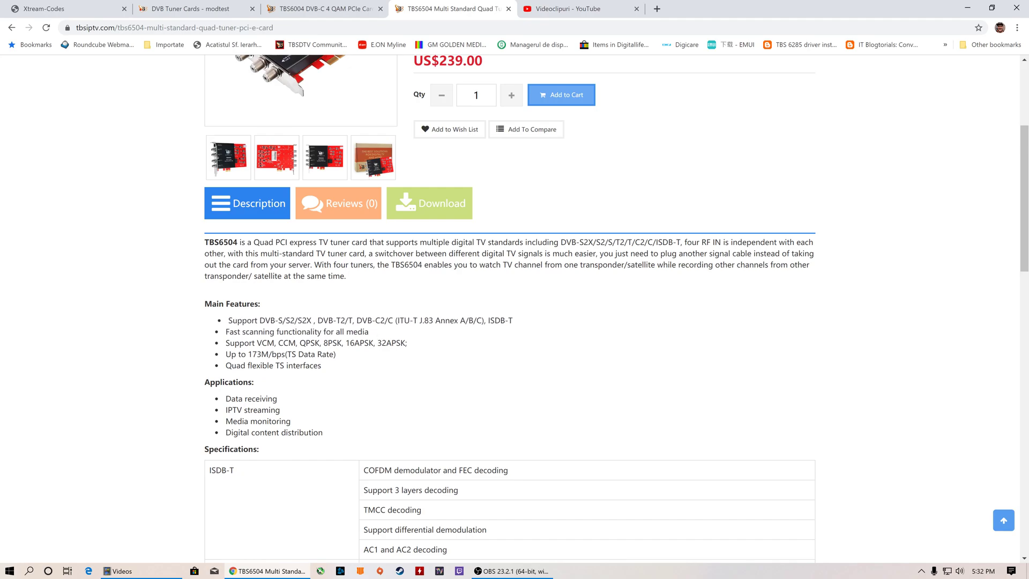
scroll(413, 411, down, 3)
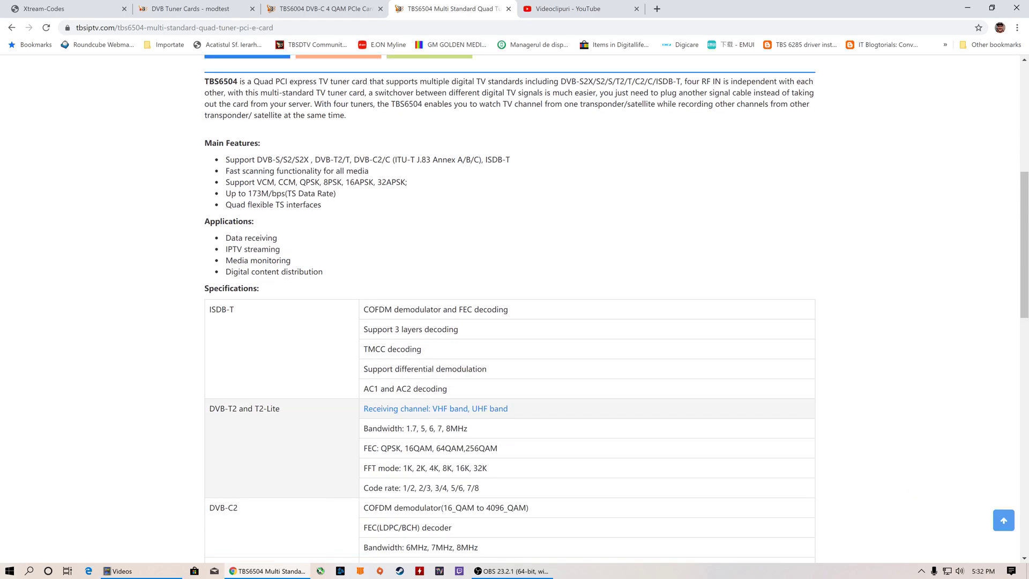
scroll(514, 309, up, 7)
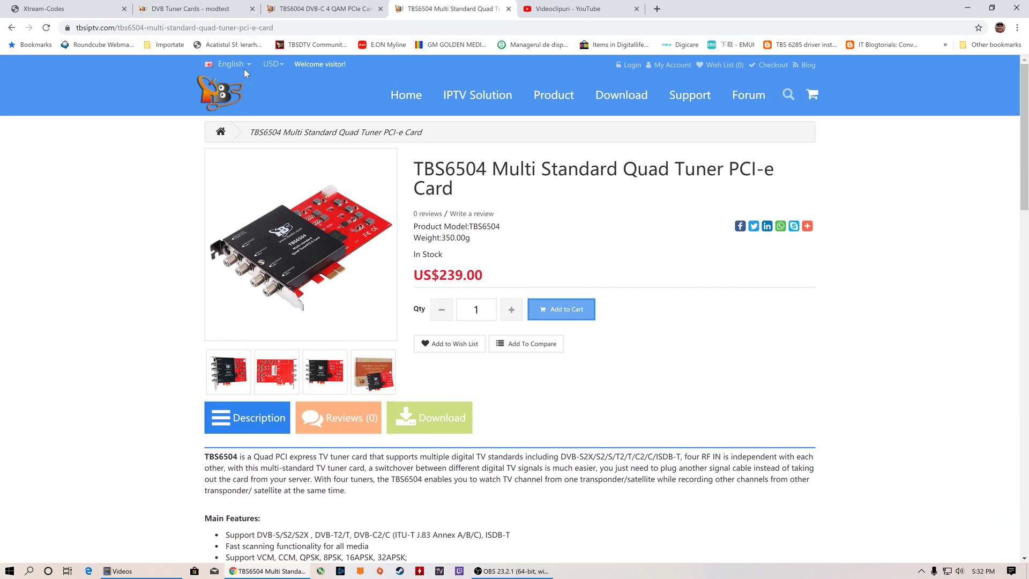
- Back in Kylone Media Server, inspect the external HTTP live playlist record and the Multi Program TS acquisition page, ending at the playlist list
click(193, 11)
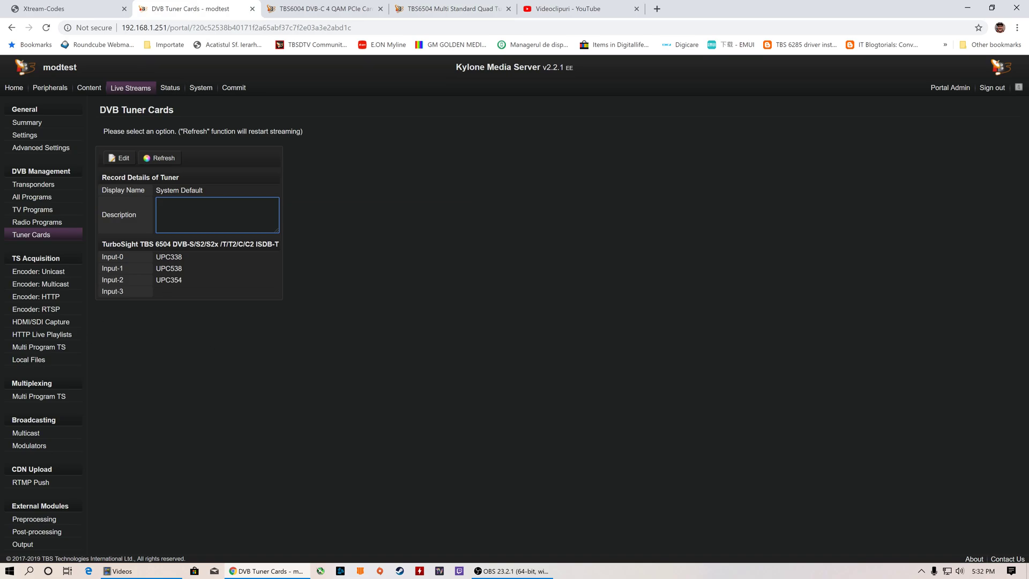
click(27, 335)
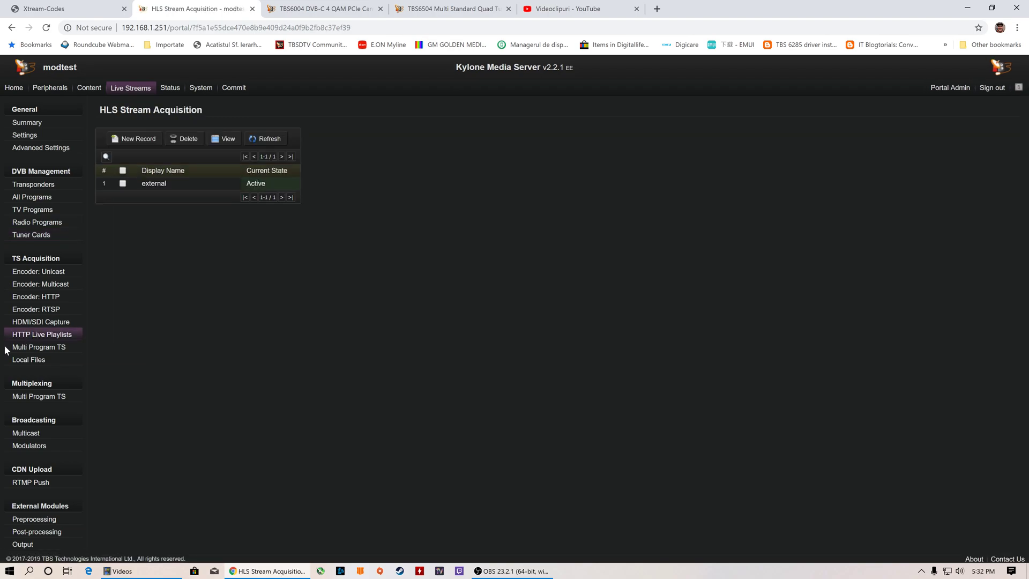
click(151, 186)
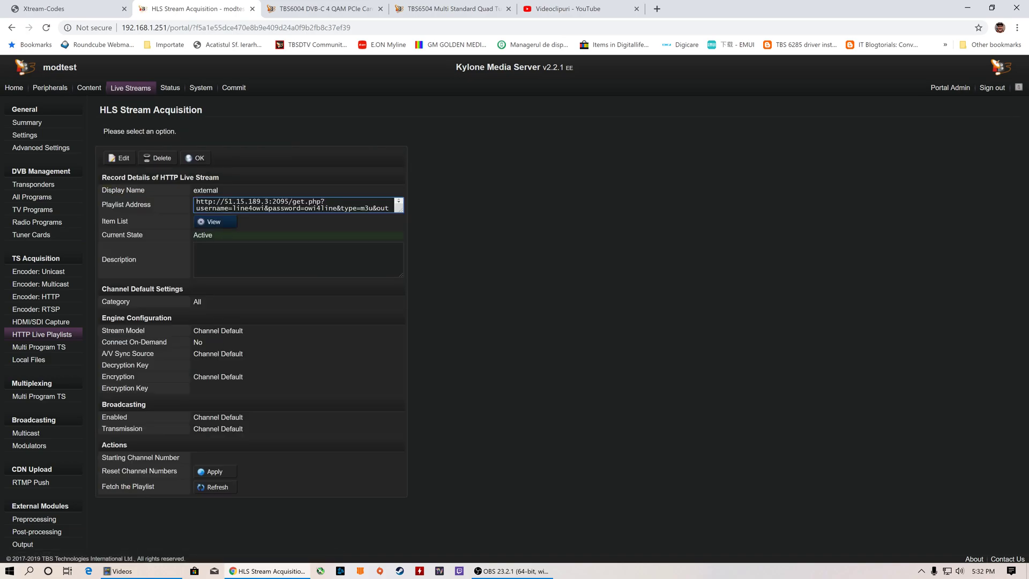
click(37, 348)
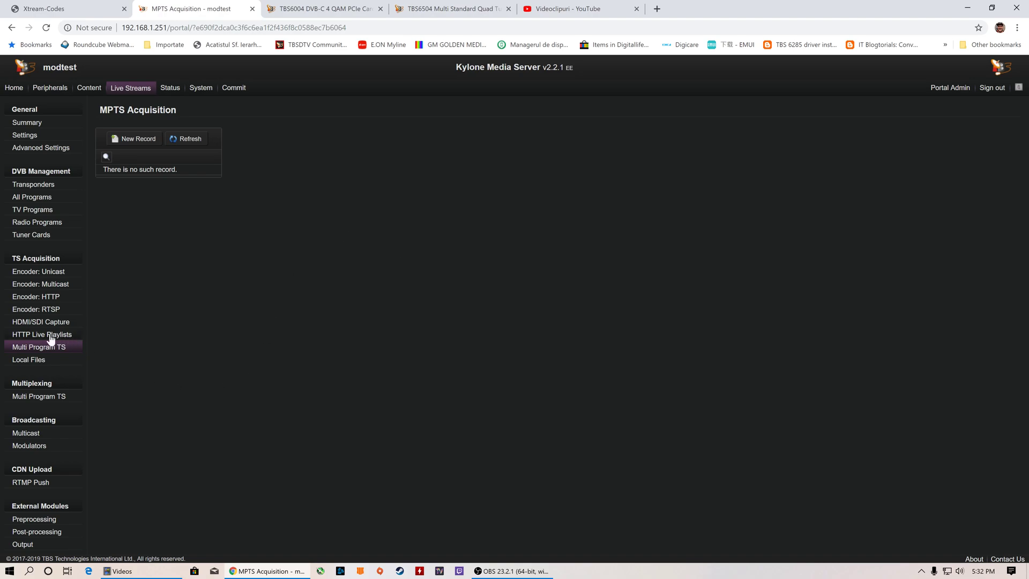
click(50, 335)
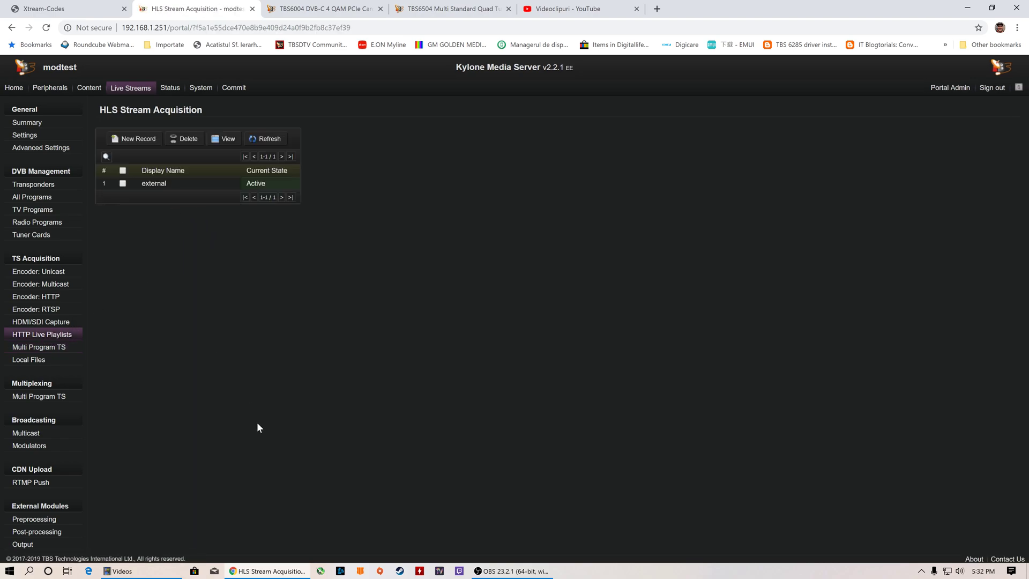
- Open the Multi Program TS multiplexing list and view the details of the dvbc0 profile
click(26, 397)
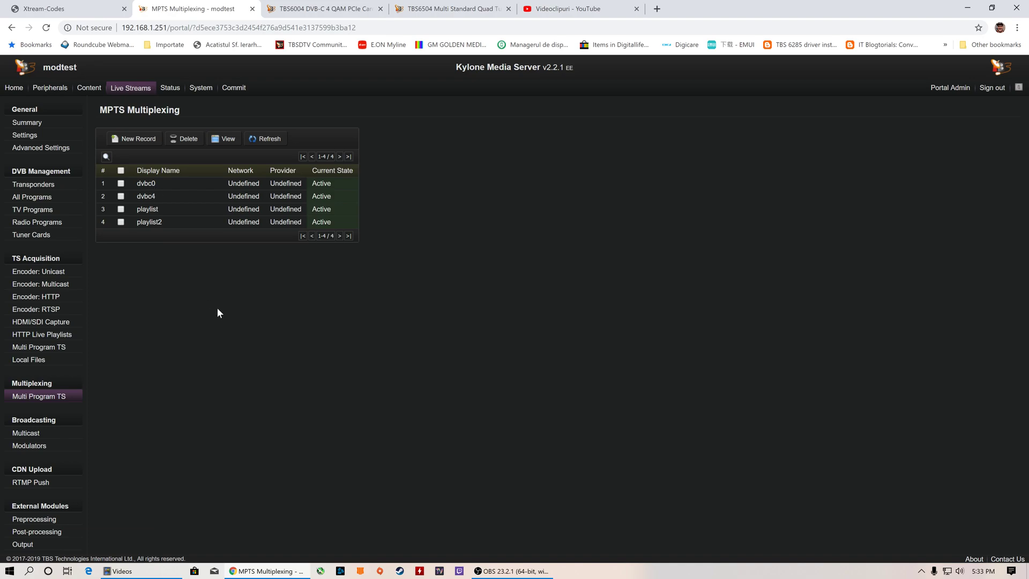
click(146, 186)
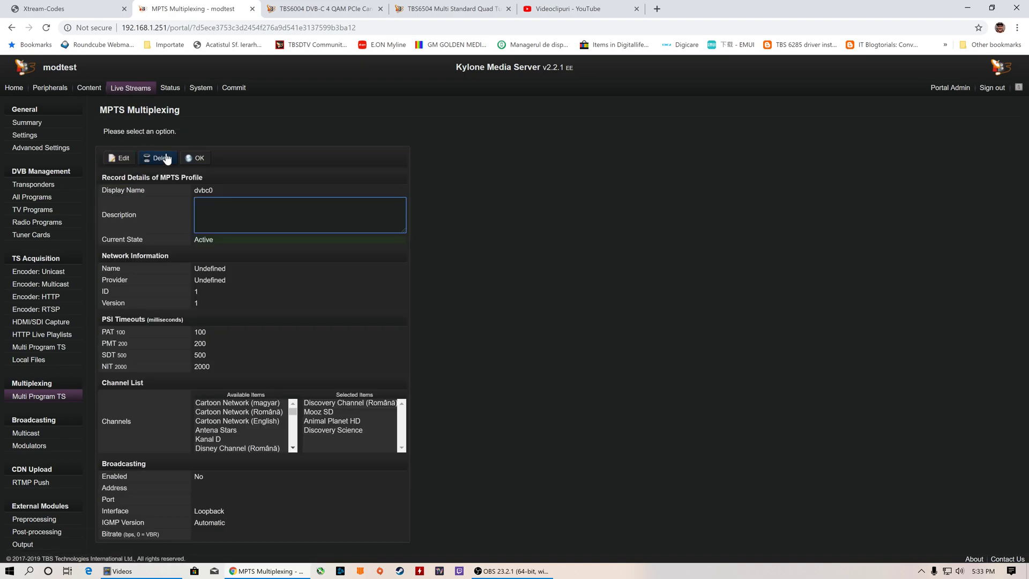
click(196, 158)
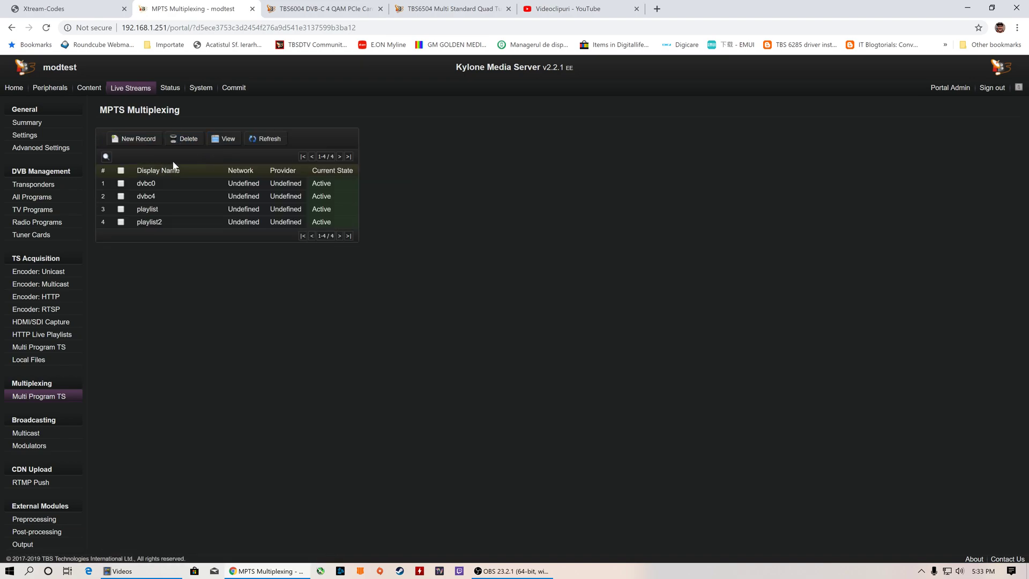
- Open a blank MPTS profile form, look through its available channels, and cancel without creating a record
click(146, 141)
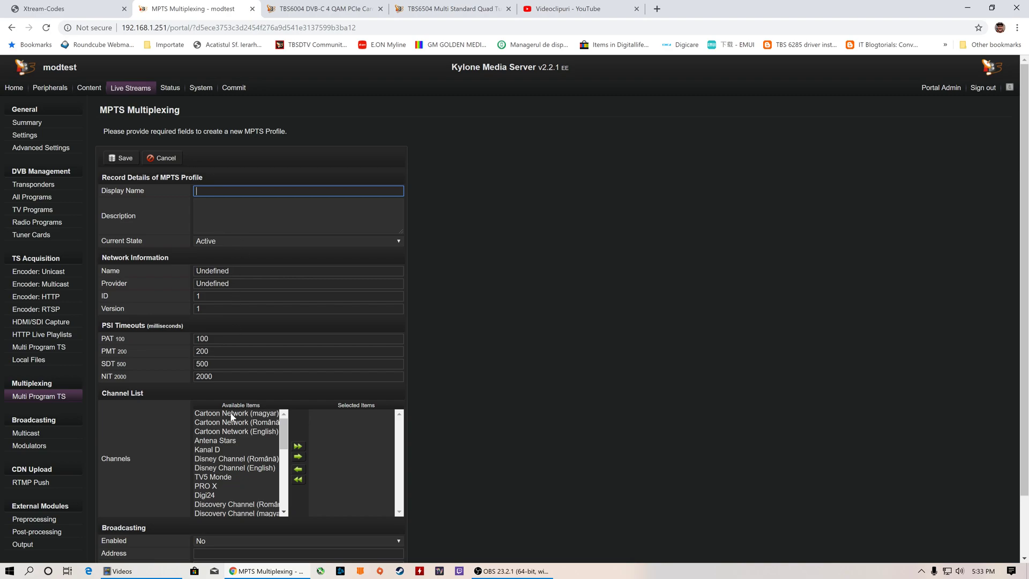
scroll(230, 448, down, 10)
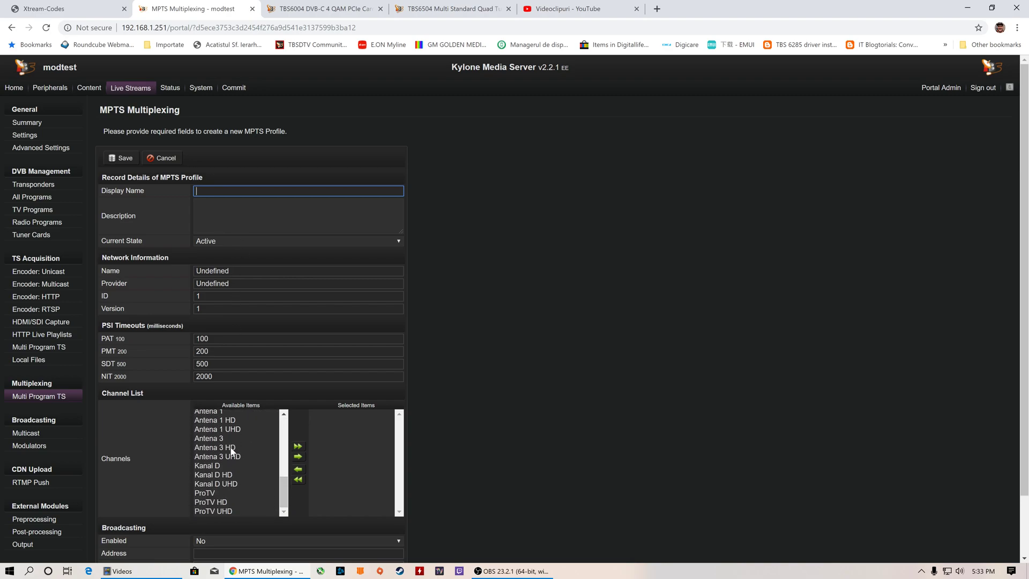
scroll(231, 451, up, 10)
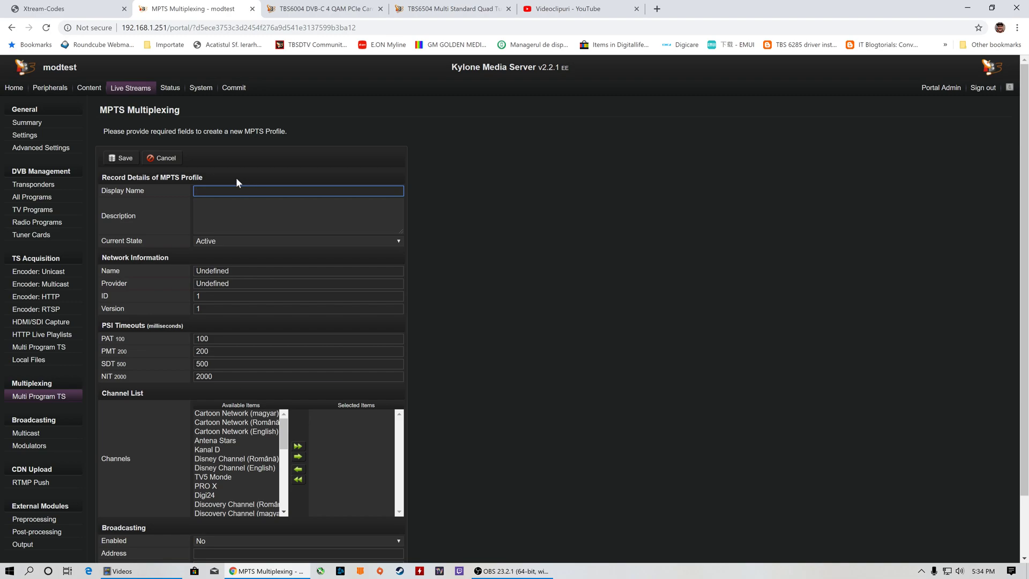
click(161, 158)
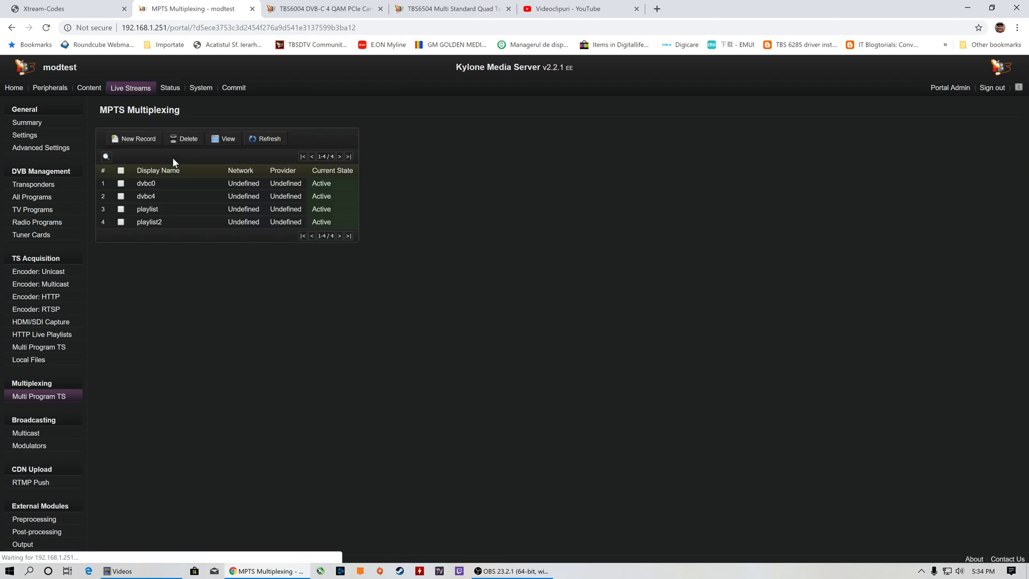
- Review the selected channels in the dvbc0 and dvbc4 multiplexing profiles
click(146, 190)
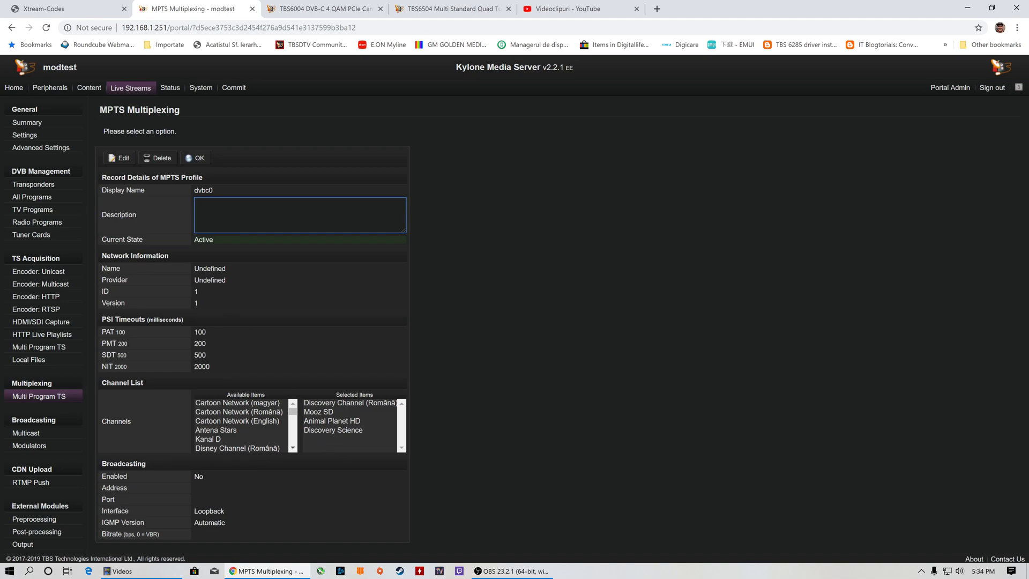
click(201, 161)
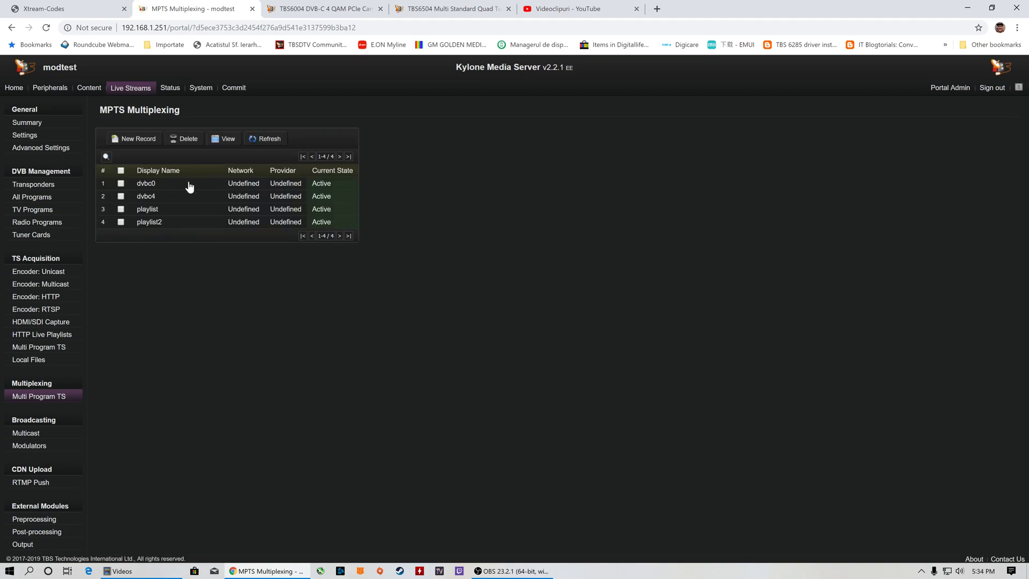
click(149, 196)
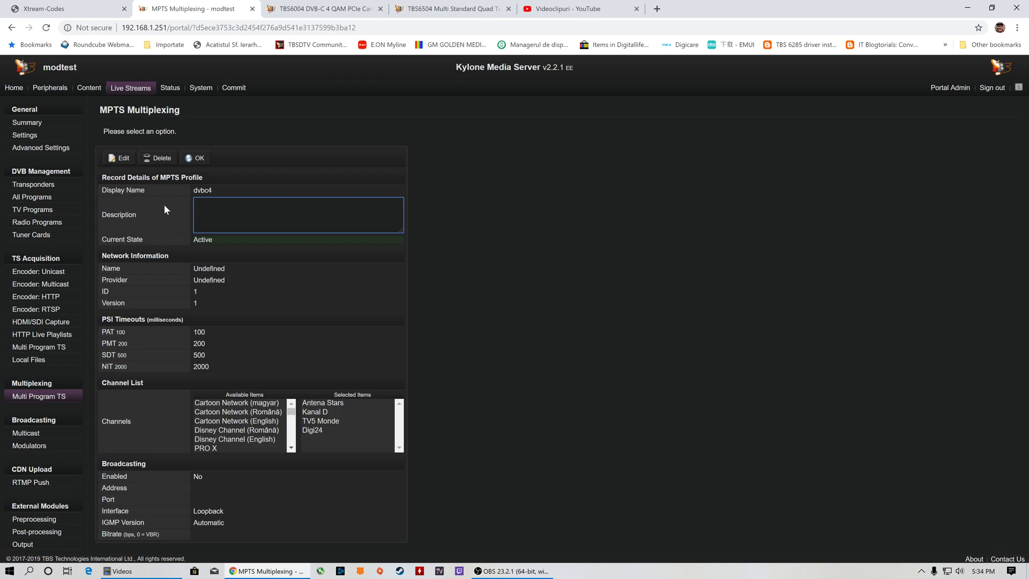
click(201, 161)
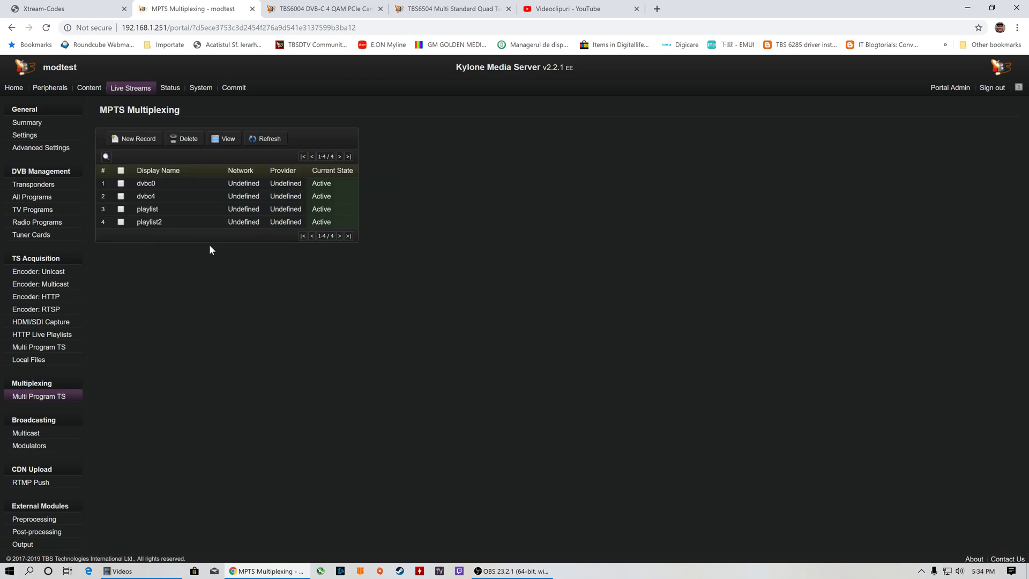
- Review the selected channels in the playlist and playlist2 multiplexing profiles and return to the profile list
click(148, 197)
click(147, 212)
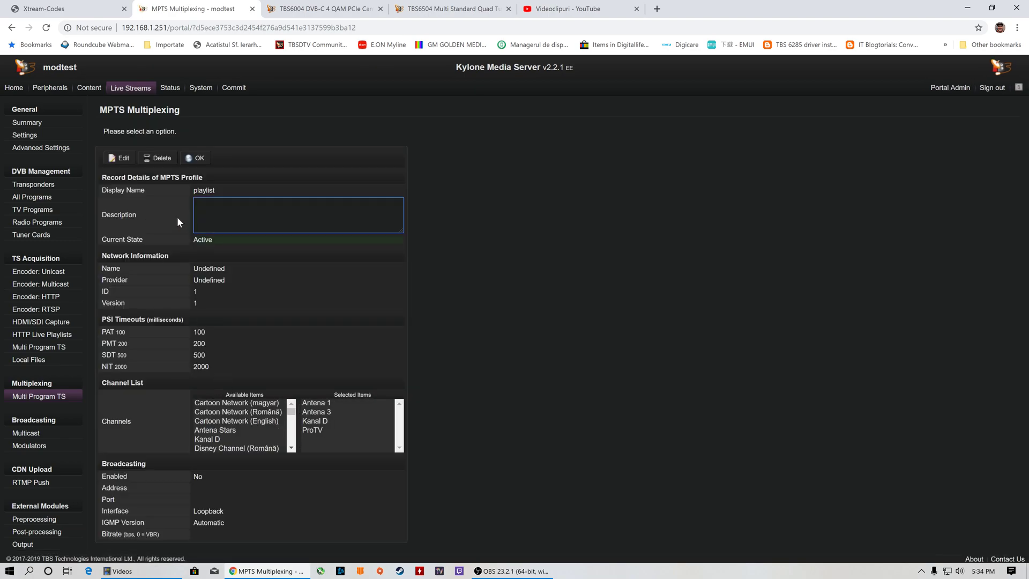
click(196, 158)
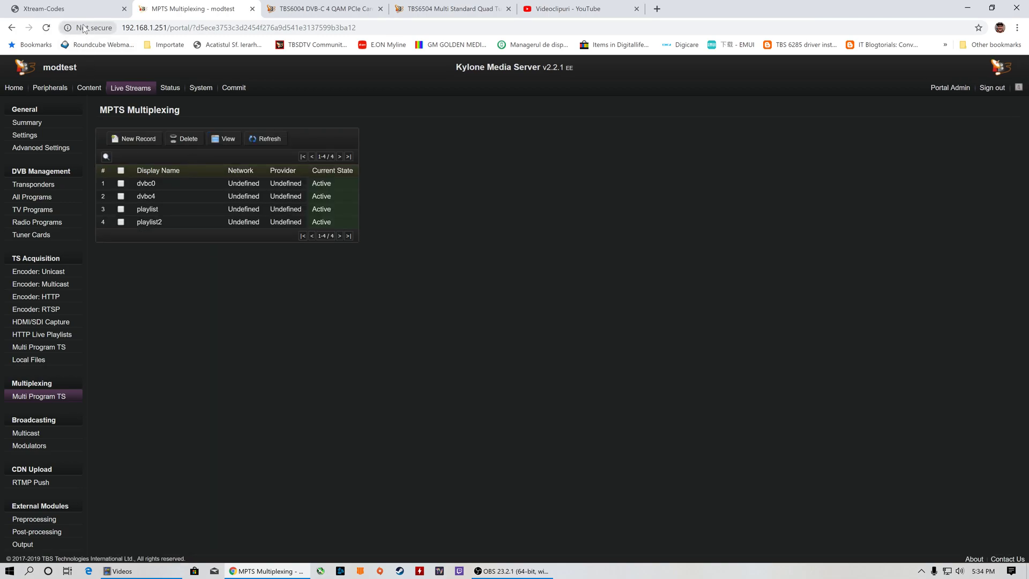
click(94, 9)
click(172, 9)
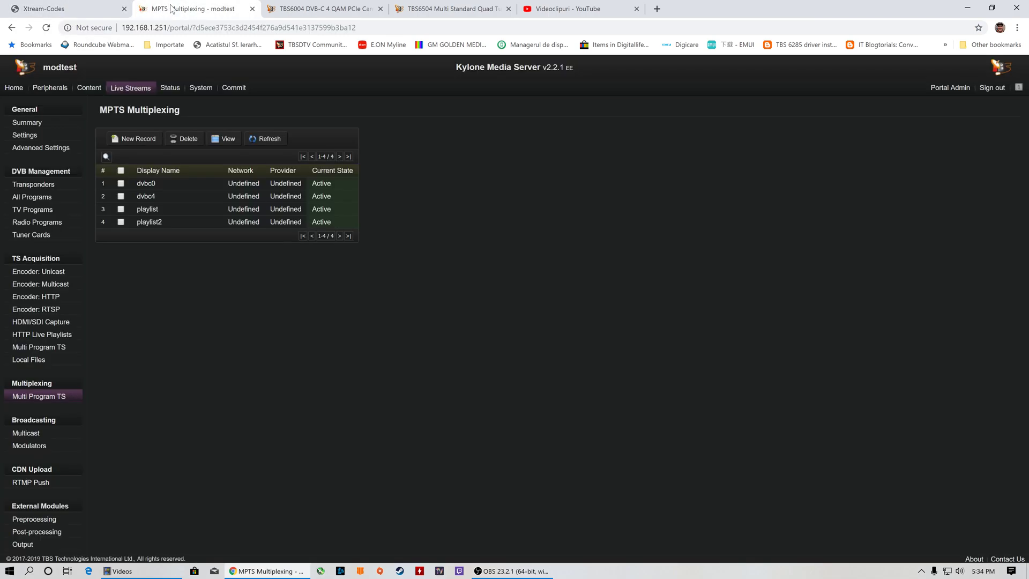
click(149, 223)
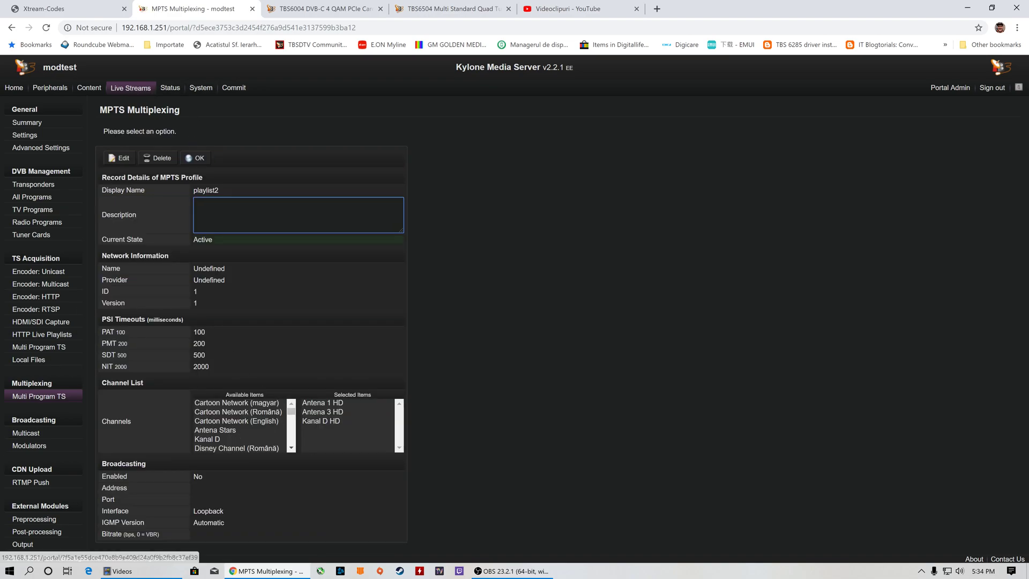
click(199, 159)
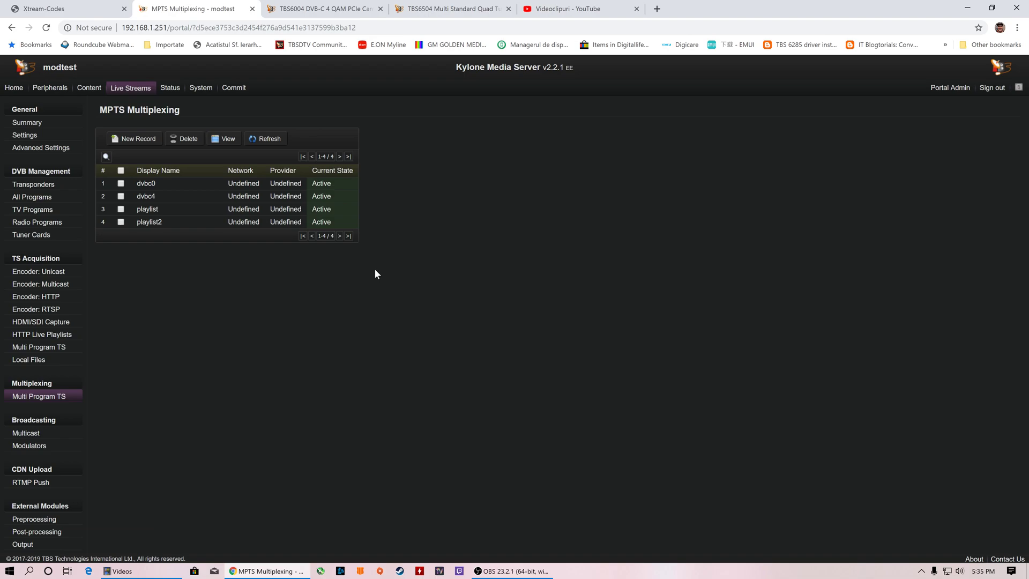
- Compare the DVB/ASI modulators list with the input assignments on the TBS 6504 tuner card page
click(30, 448)
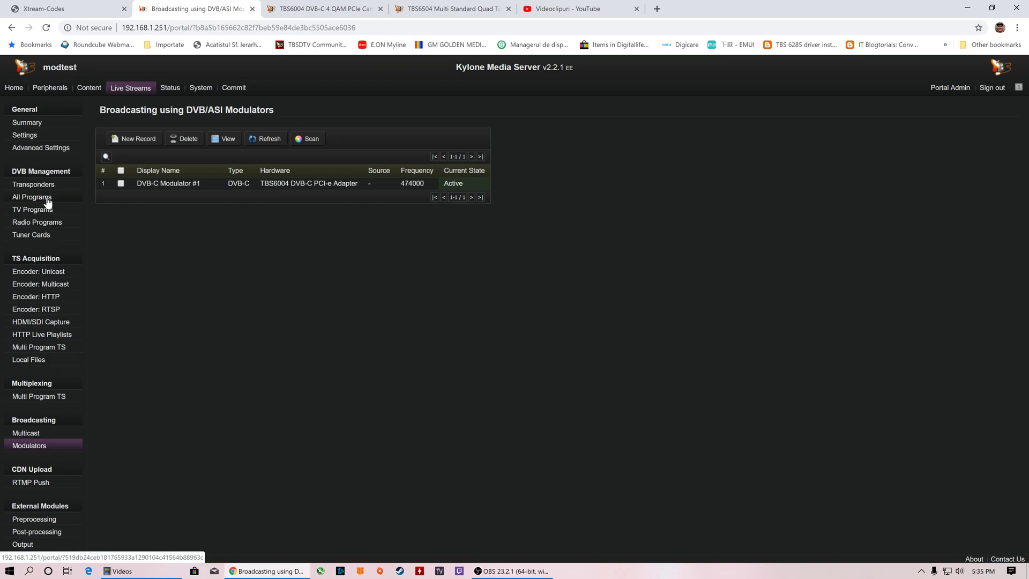
click(33, 235)
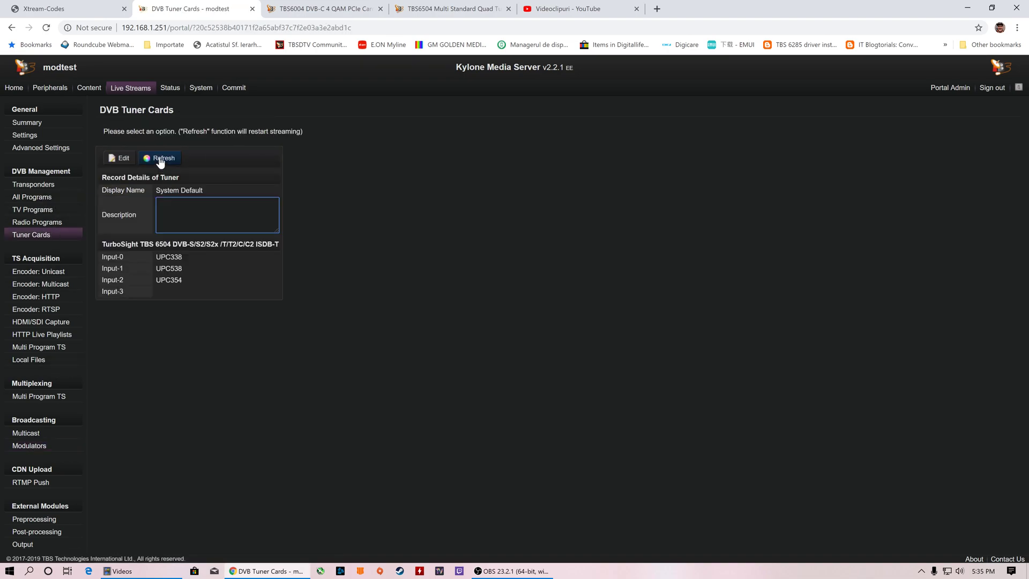
click(33, 446)
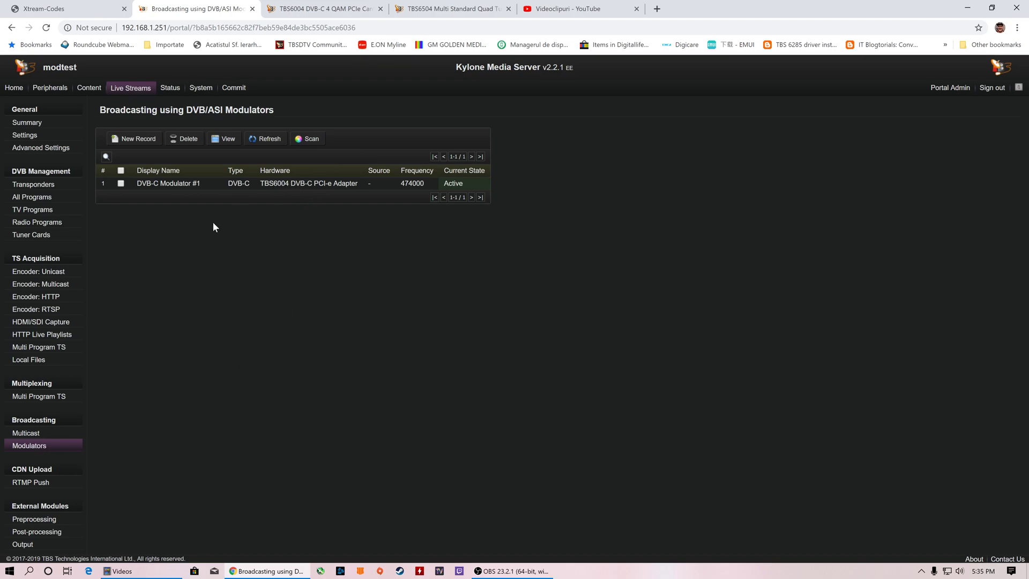
click(27, 237)
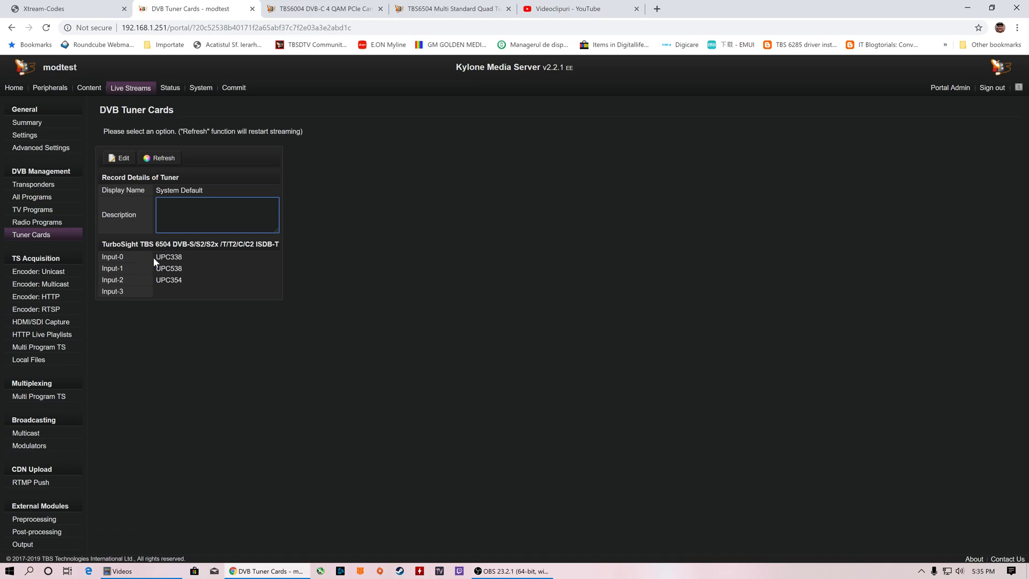
- Return to the broadcasting modulators and open the DVB-C Modulator #1 record for editing
click(31, 486)
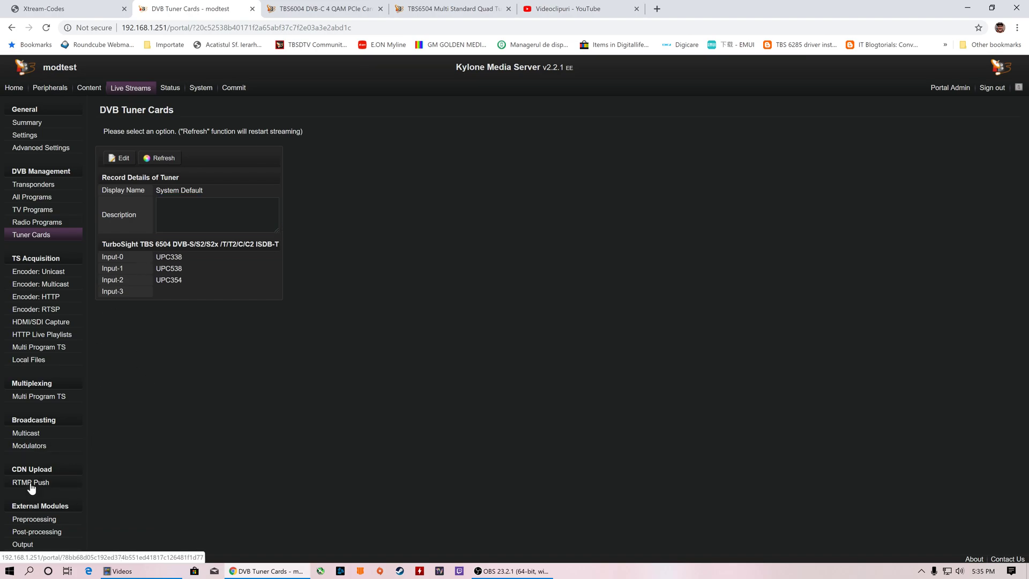
click(31, 446)
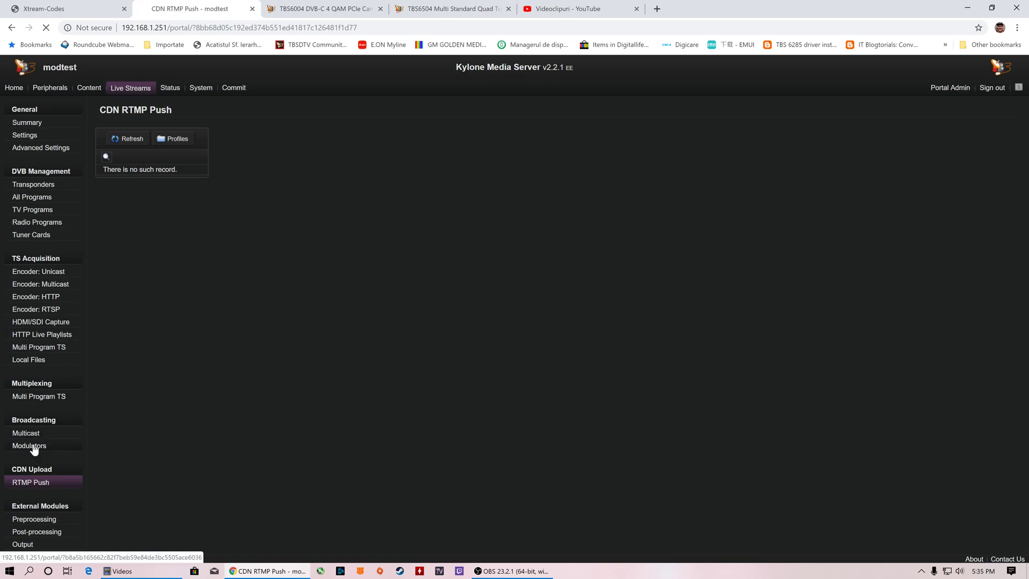
click(180, 185)
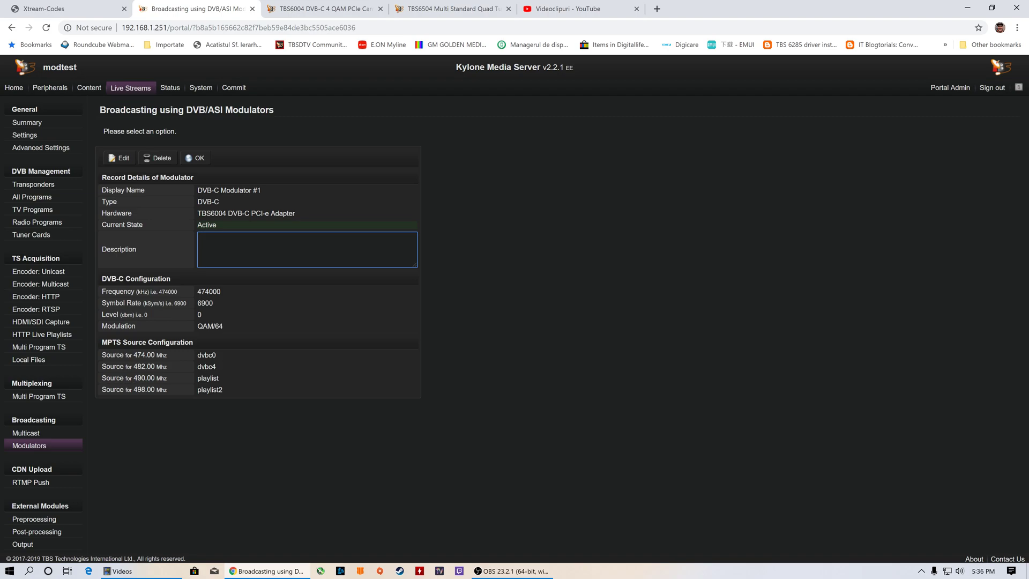
click(120, 158)
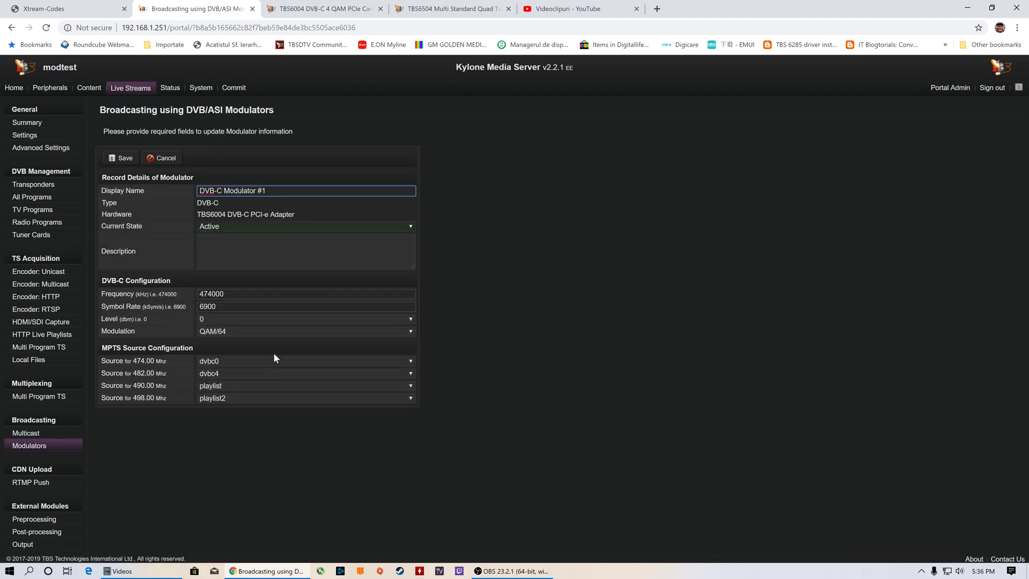
- Examine the available output level and QAM modulation options in the modulator's DVB-C configuration
click(275, 320)
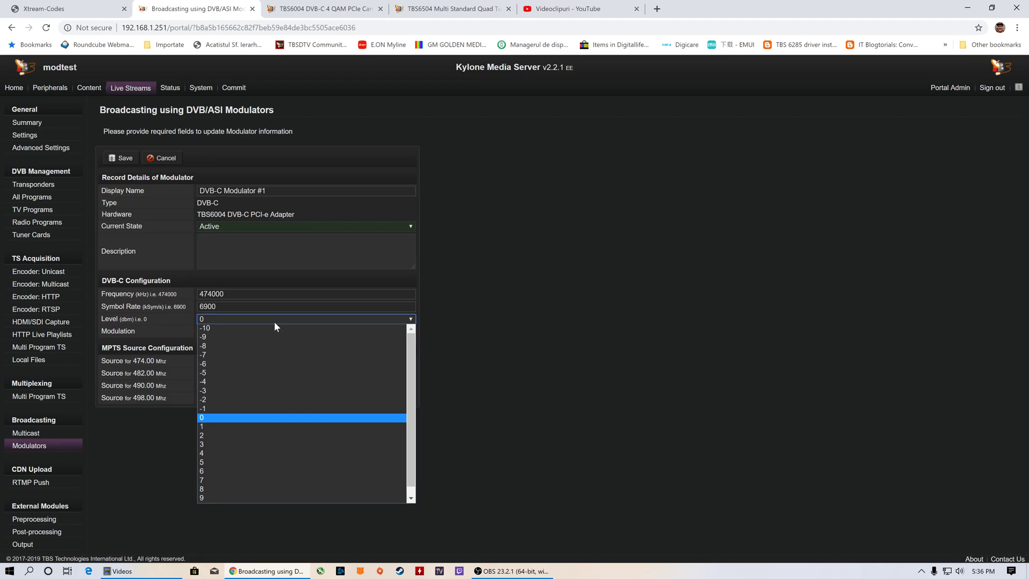
scroll(287, 408, down, 1)
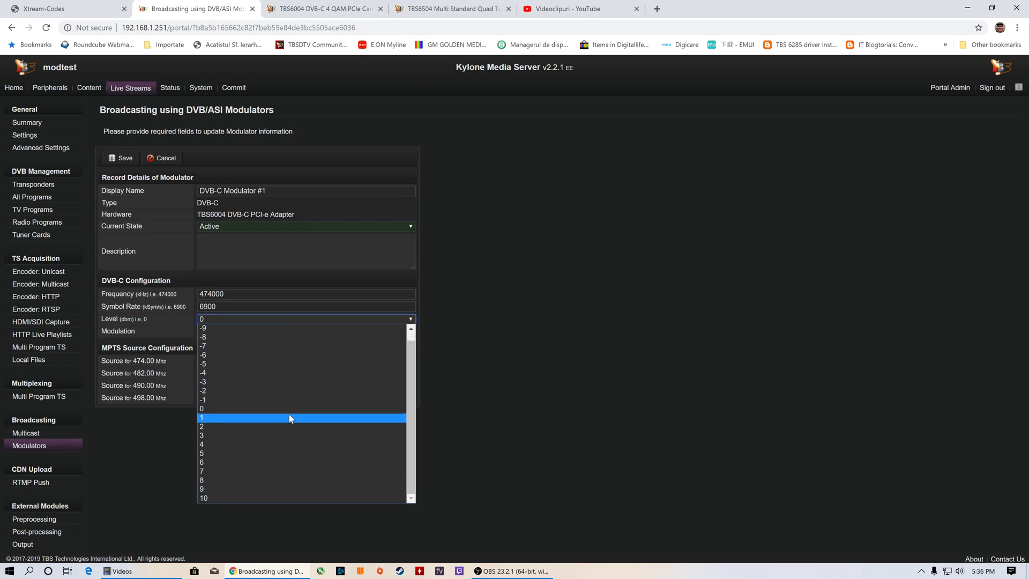
click(530, 350)
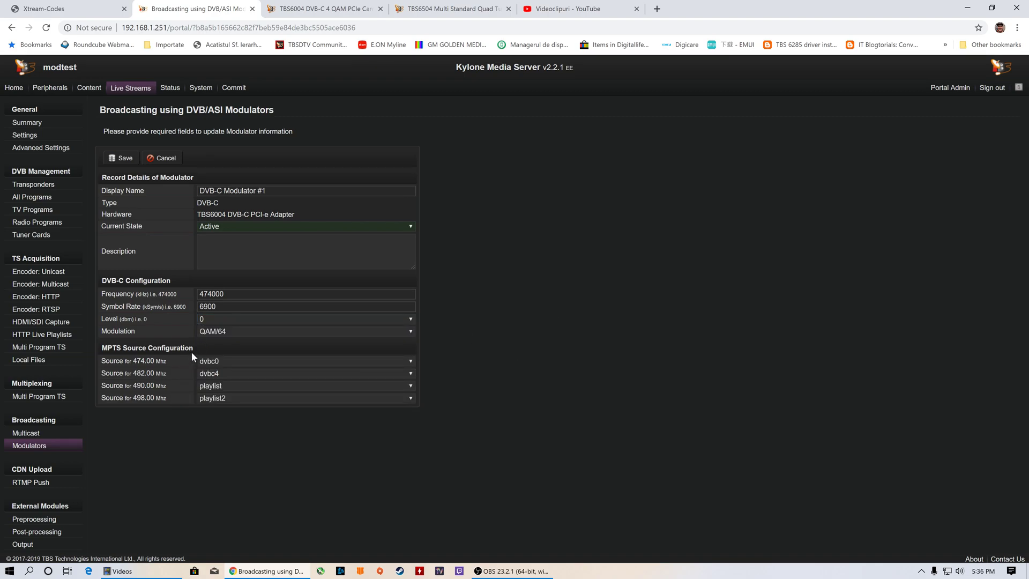
click(241, 332)
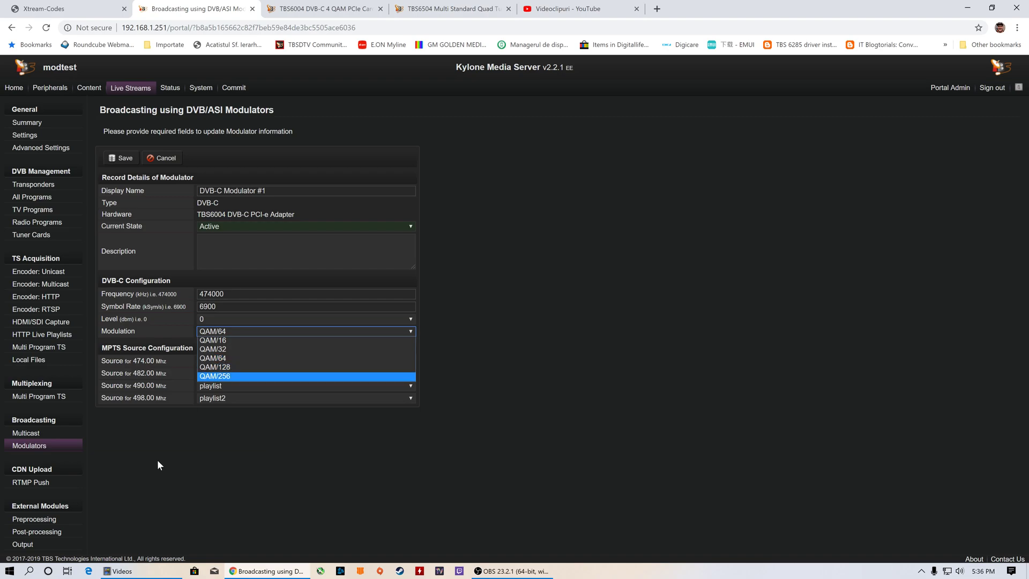
click(204, 448)
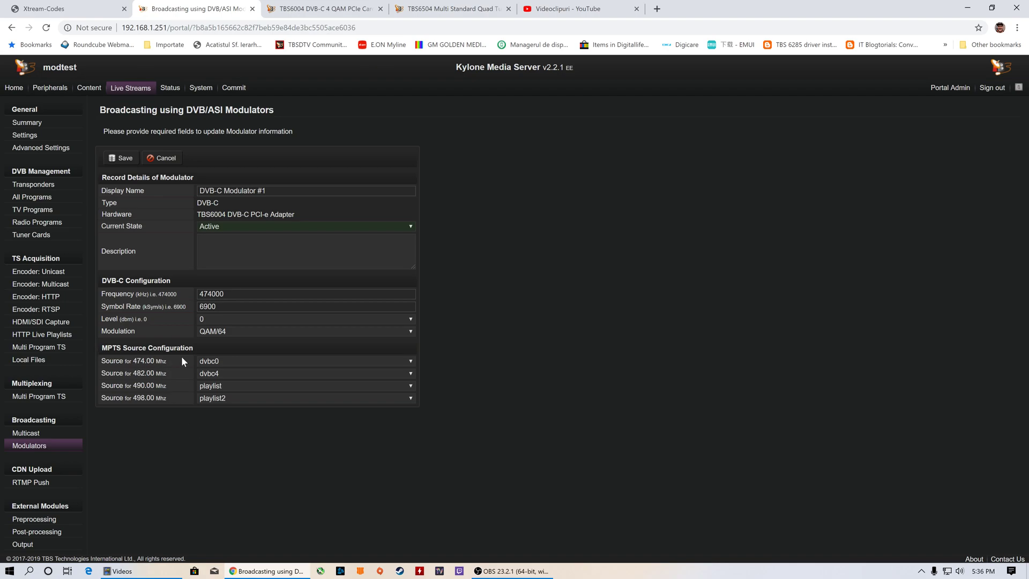
- Check the available MPTS sources for the 474 MHz and 482 MHz outputs, keeping dvbc0 and dvbc4 selected
click(233, 362)
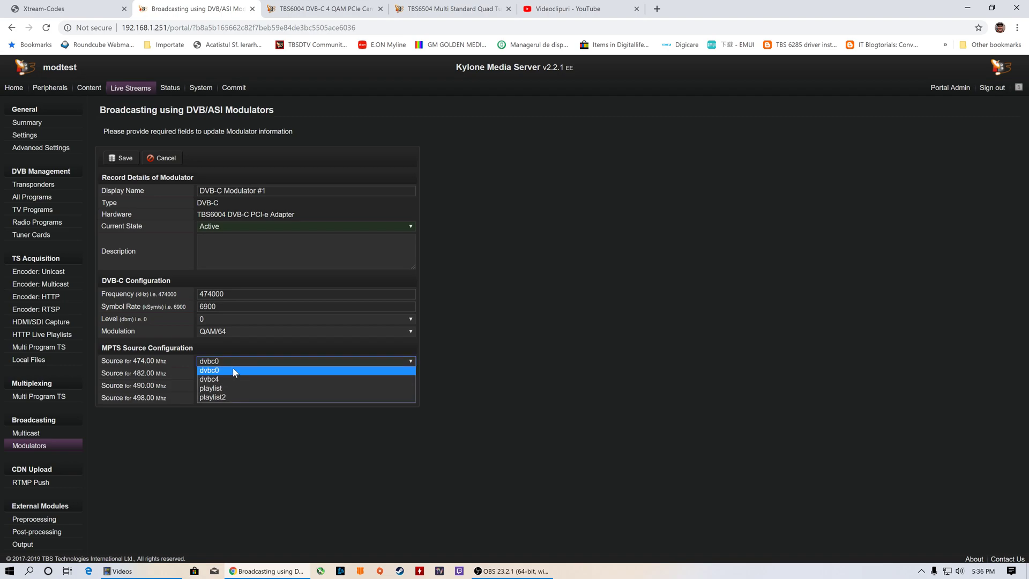
click(235, 370)
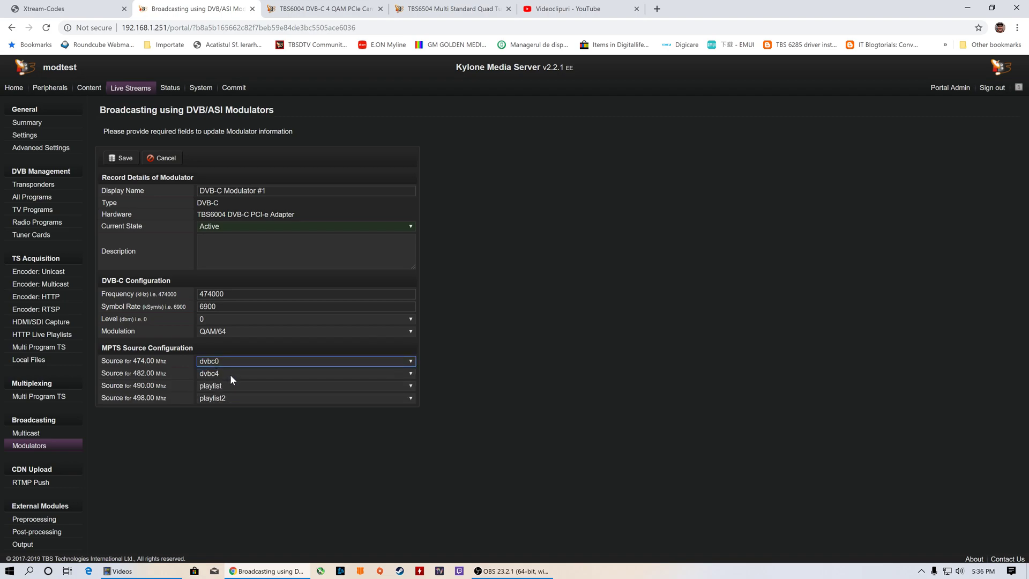
click(230, 374)
click(214, 400)
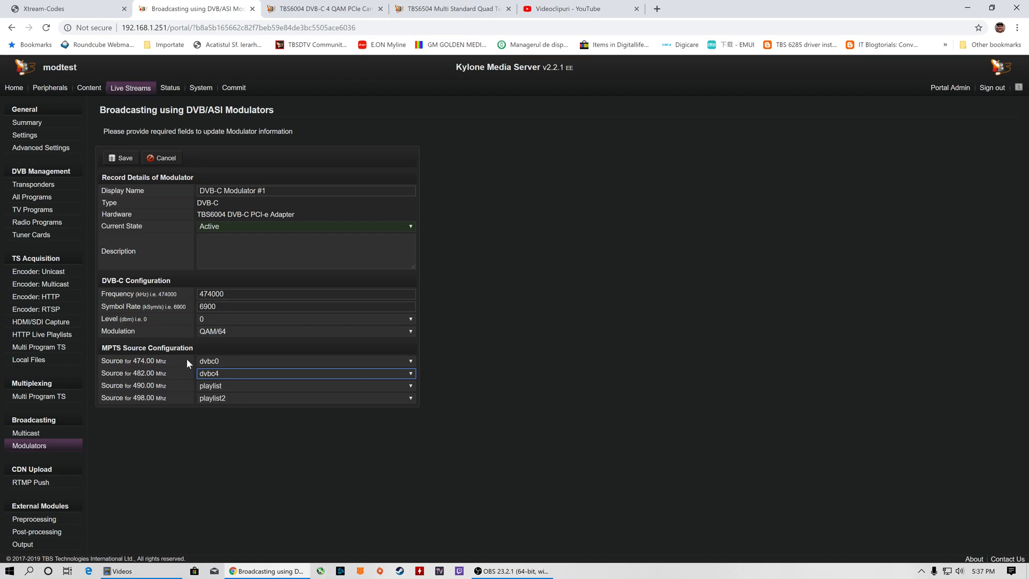
- Review the MPTS source choices for all four output frequencies from 474 to 498 MHz and cancel editing the modulator
click(234, 361)
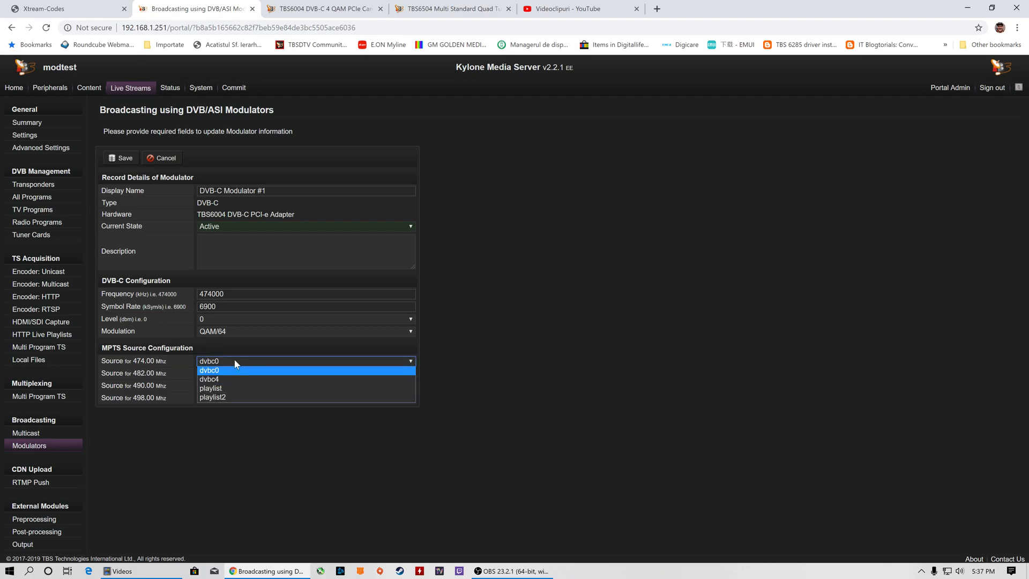
click(227, 371)
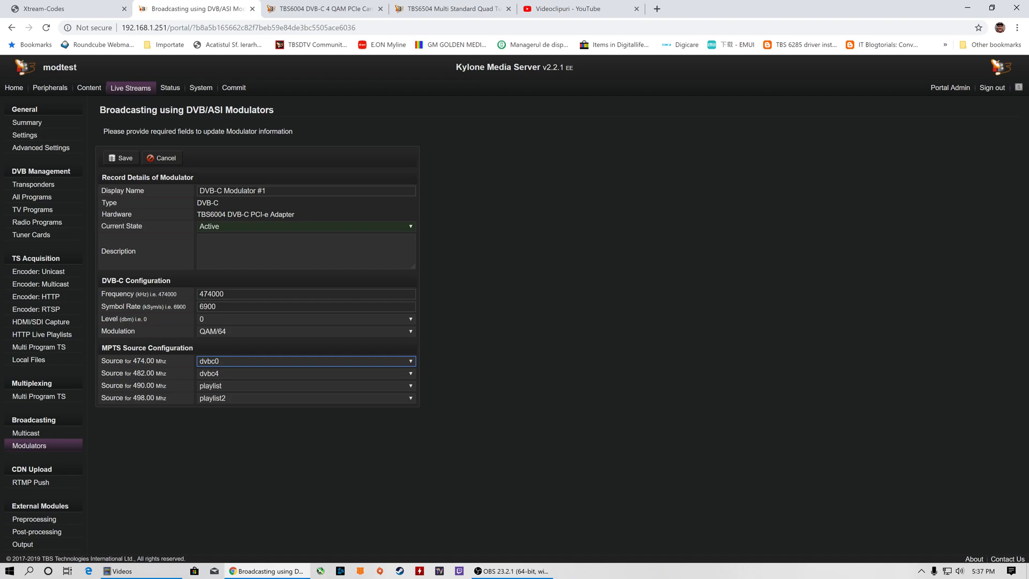
click(216, 374)
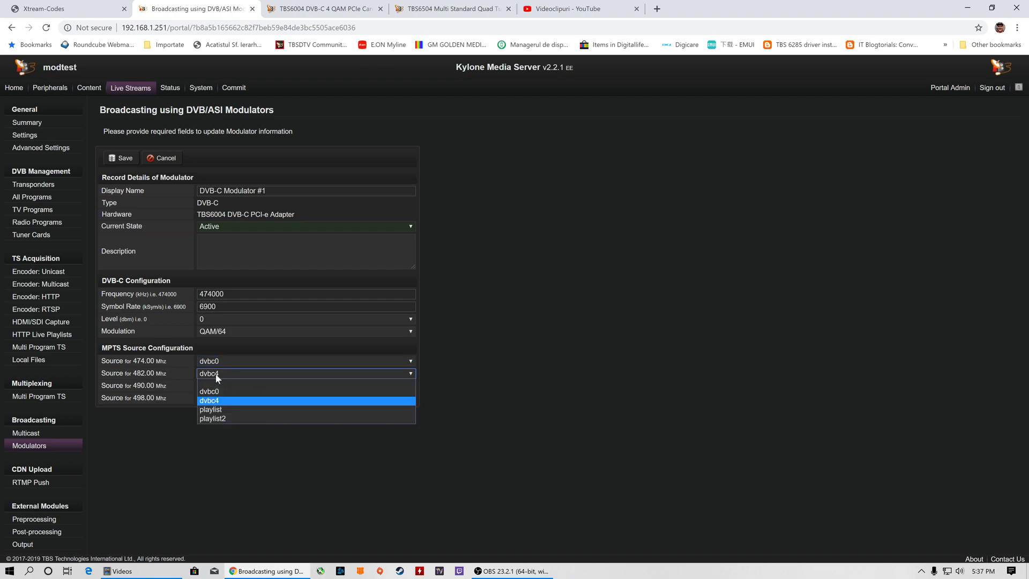
click(217, 376)
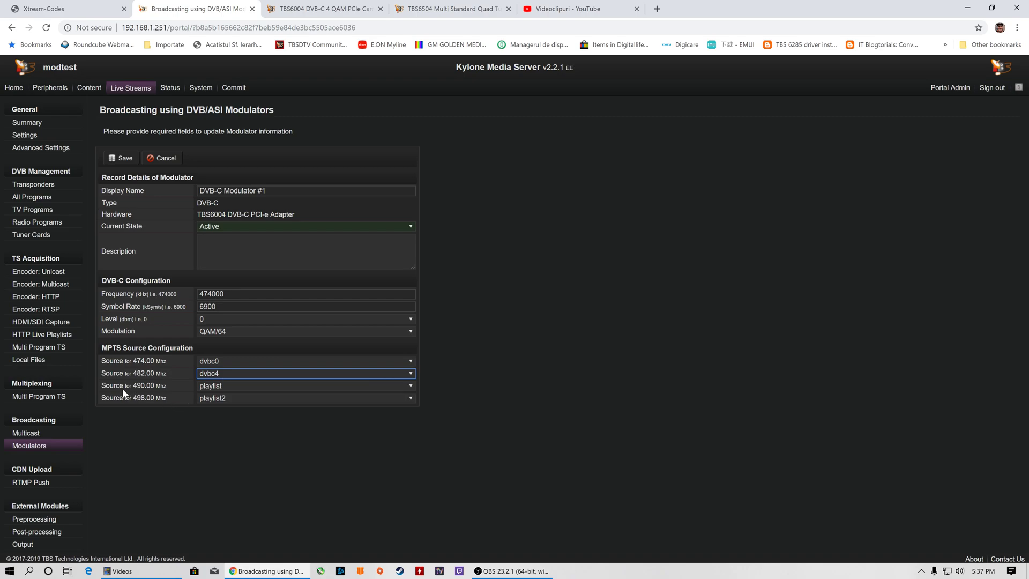
click(214, 388)
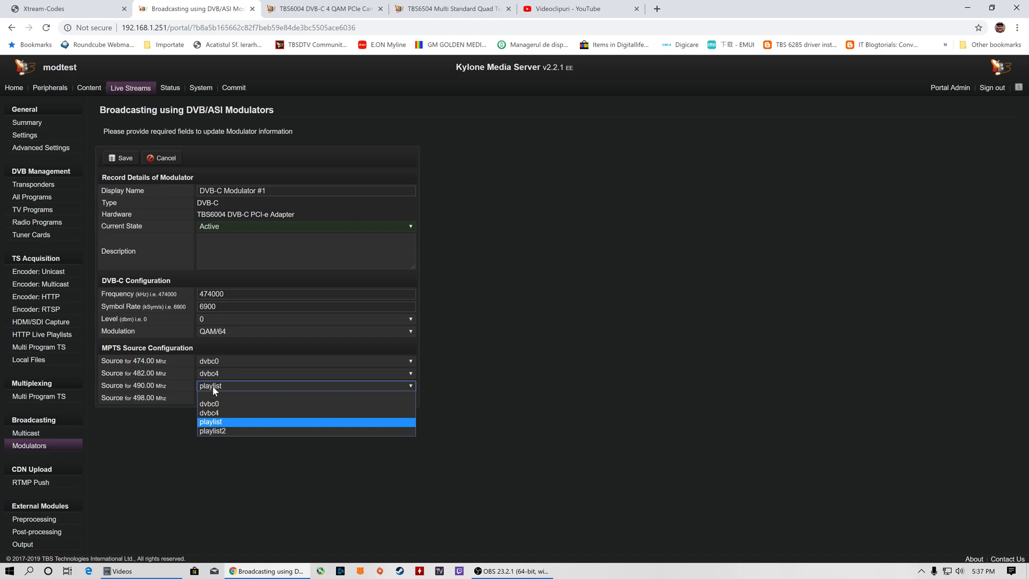
click(212, 386)
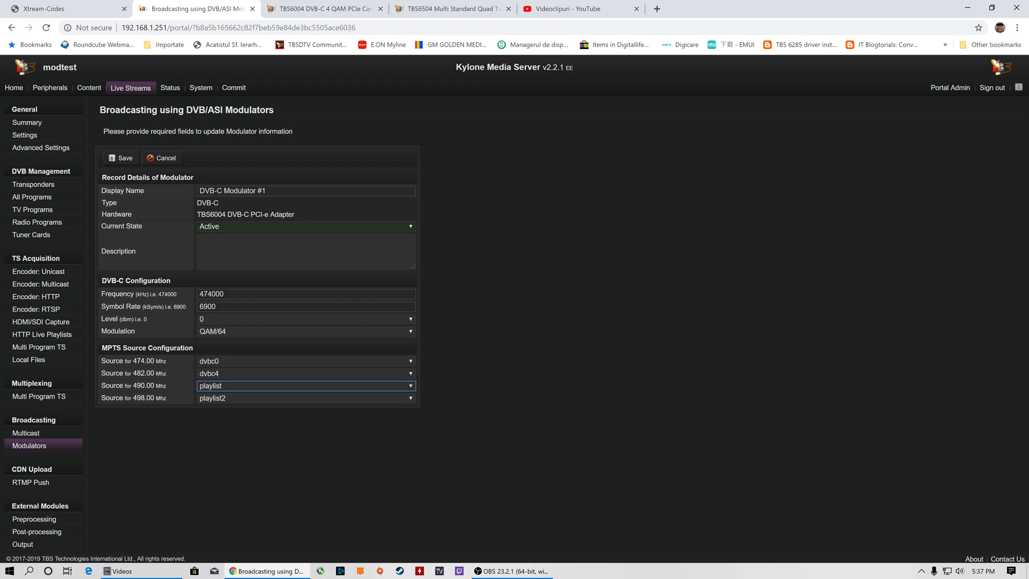
click(239, 398)
click(239, 397)
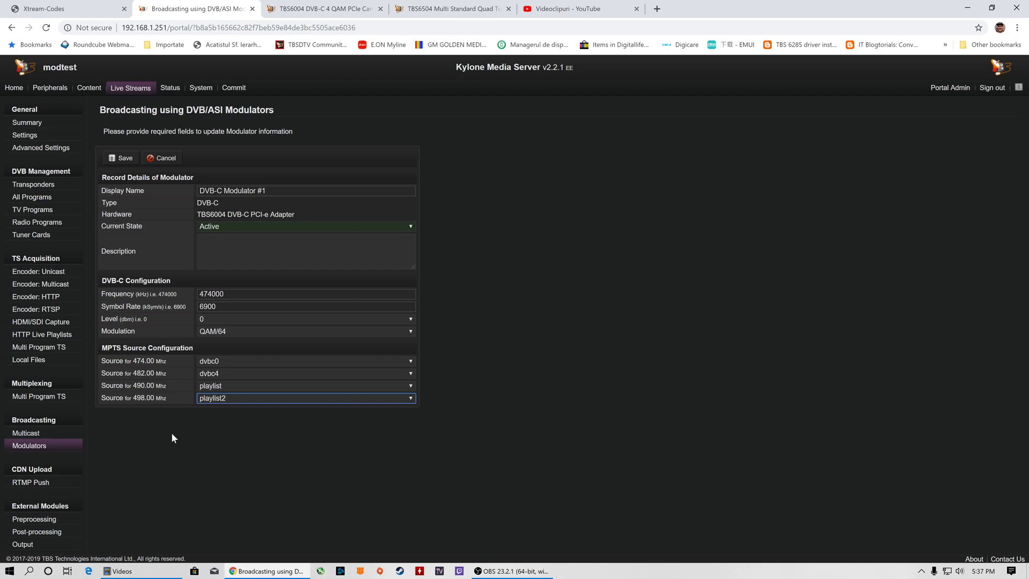
click(162, 159)
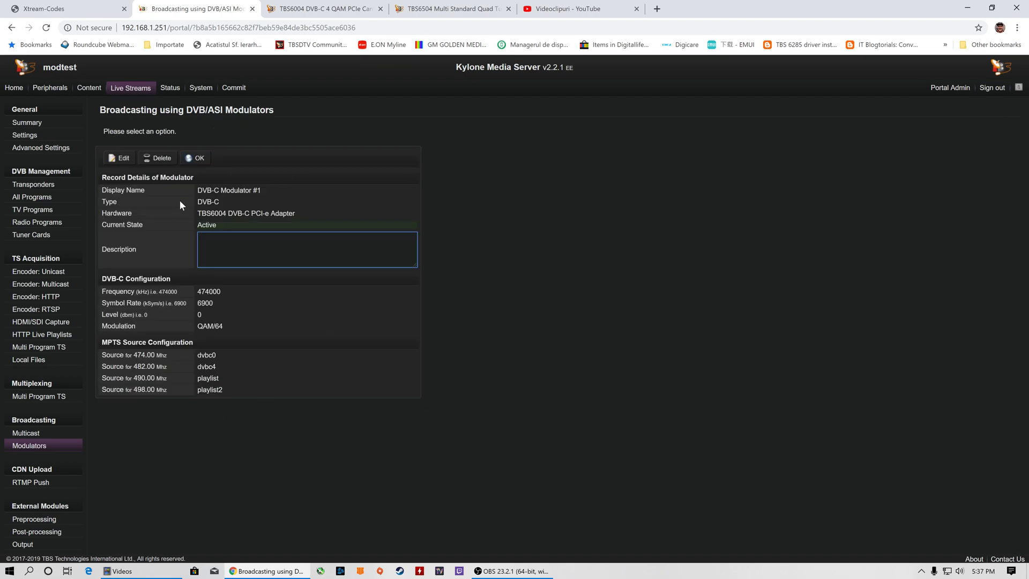
- Open the page for applying configuration changes and point out its Restart Media Server option without committing
click(234, 88)
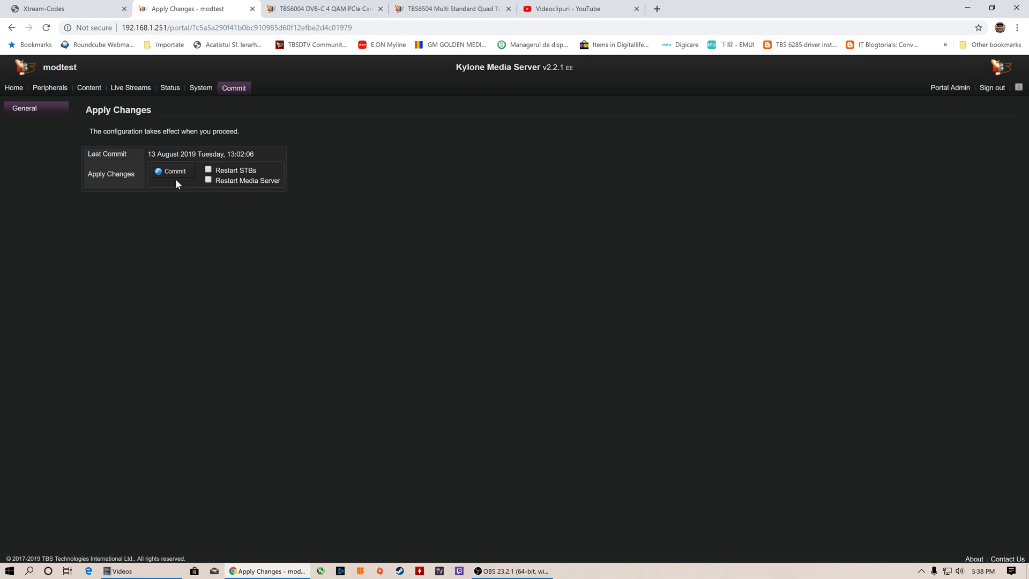
click(208, 182)
- Open the media server status monitor and inspect the stream details of the dvbc0, playlist and playlist2 multiplexers
click(168, 92)
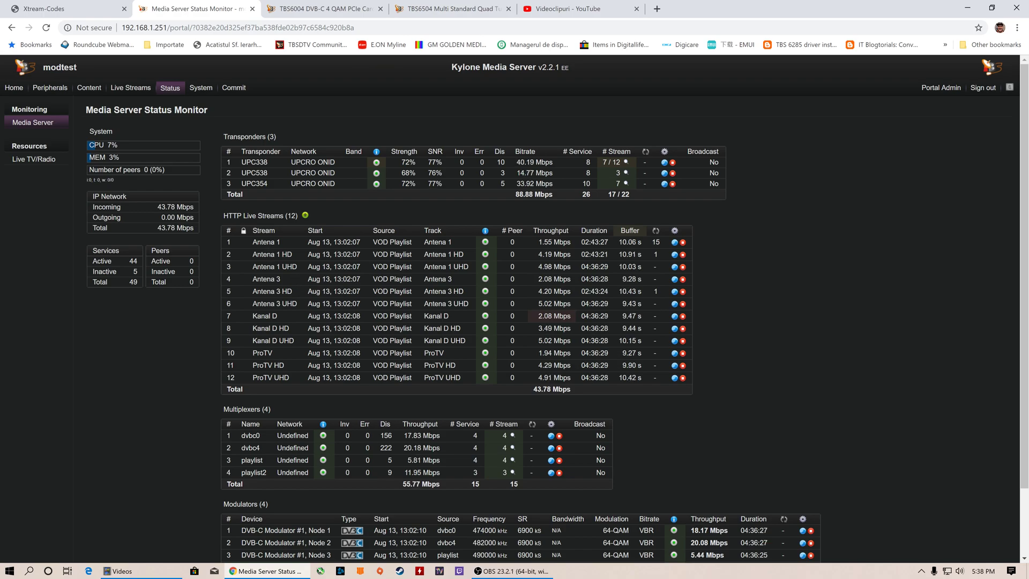
scroll(275, 321, down, 3)
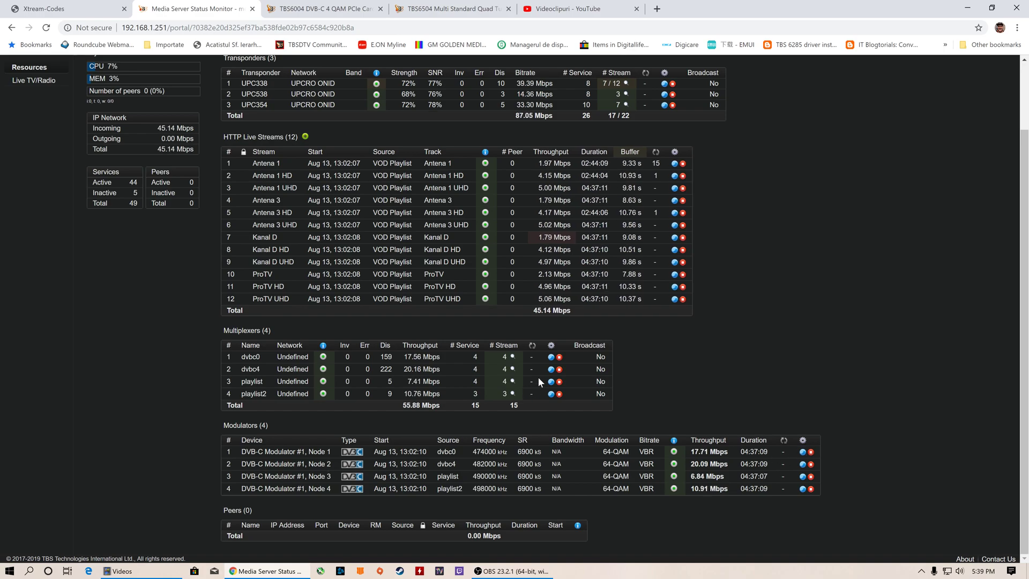
mouse_move(513, 358)
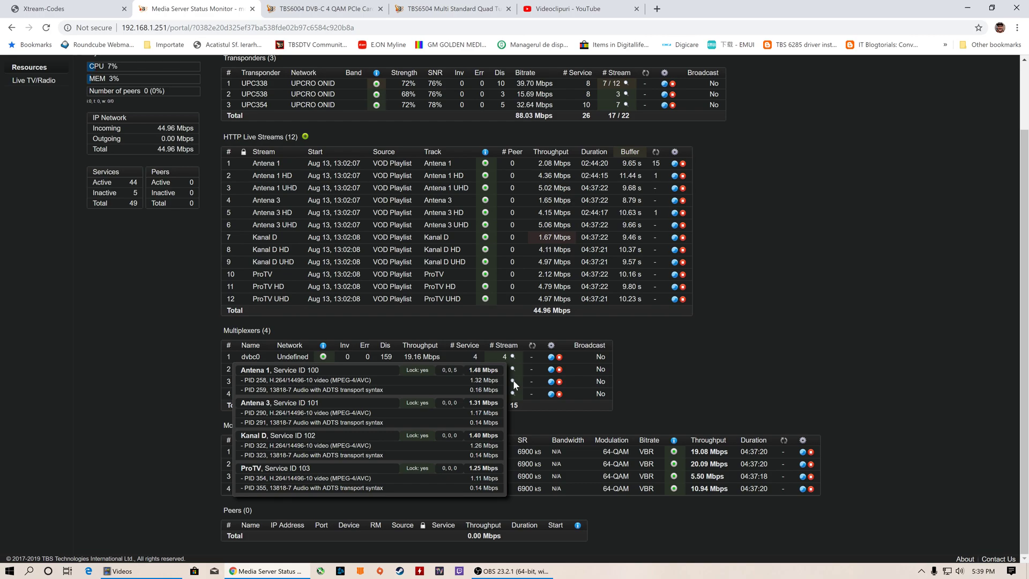
mouse_move(513, 396)
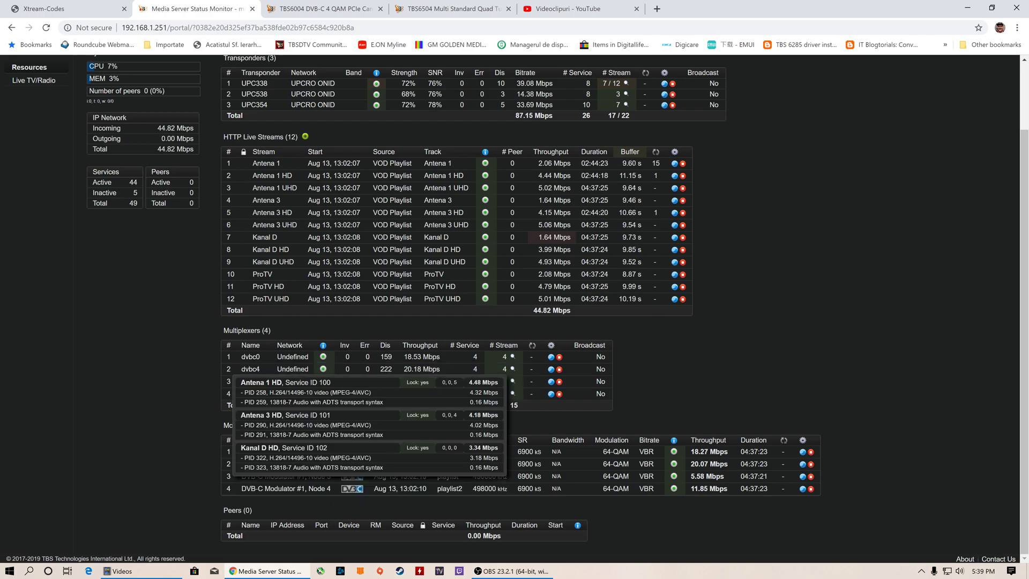